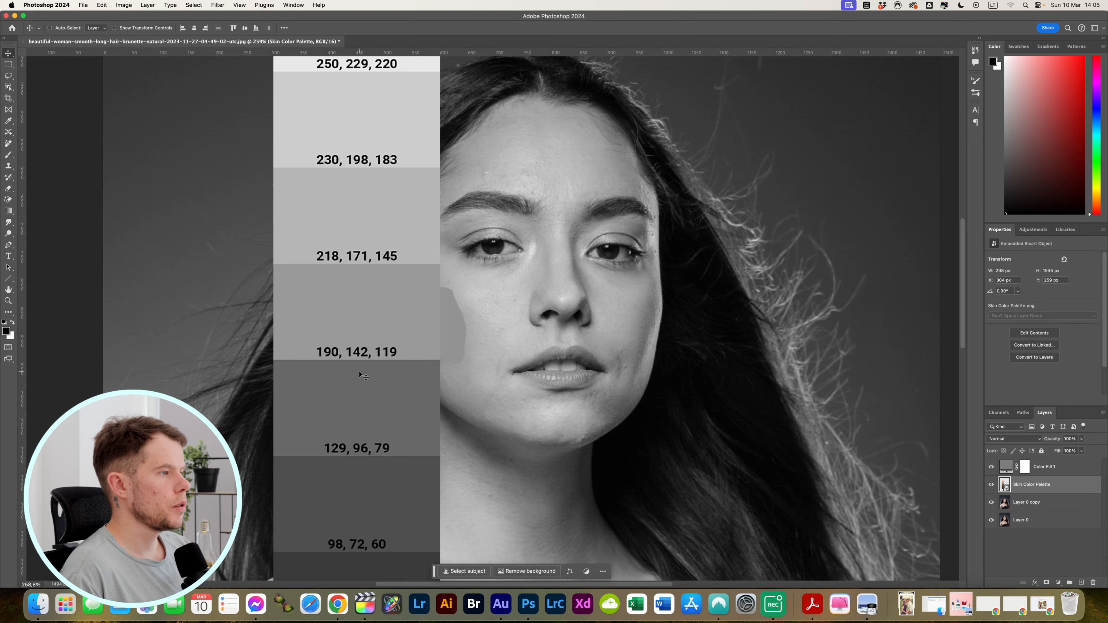
Move the skin color palette away from the face, beside the hair, and hide the Color Fill 1 layer
left_click_drag(365, 369, 238, 363)
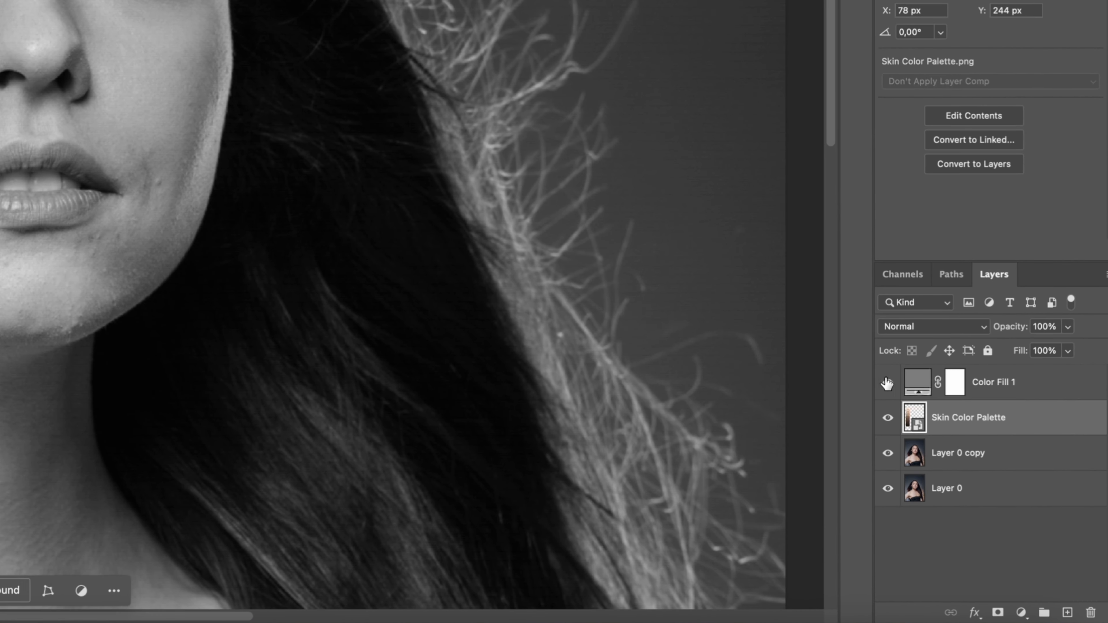
left_click(887, 384)
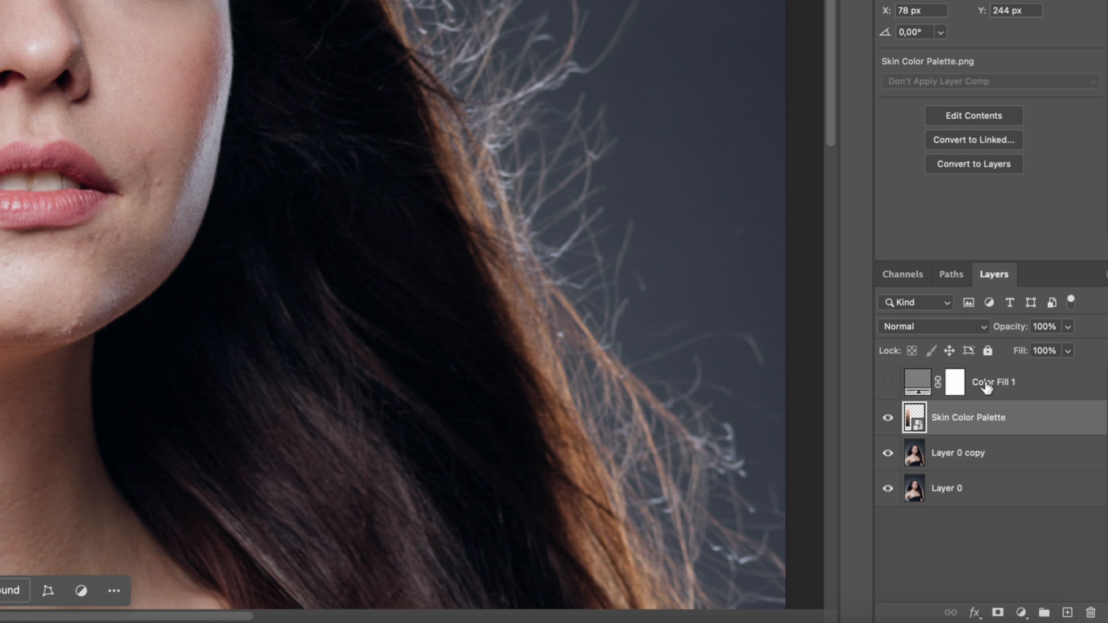
Add a Curves adjustment layer directly above the Skin Color Palette layer
left_click(1021, 613)
left_click(1021, 612)
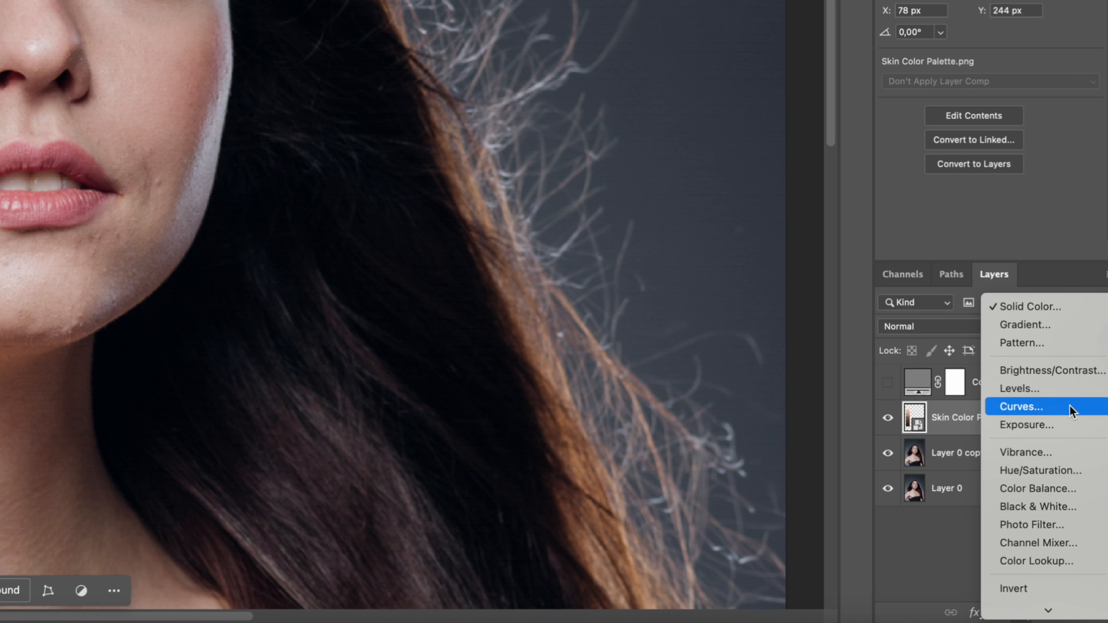
left_click(1070, 405)
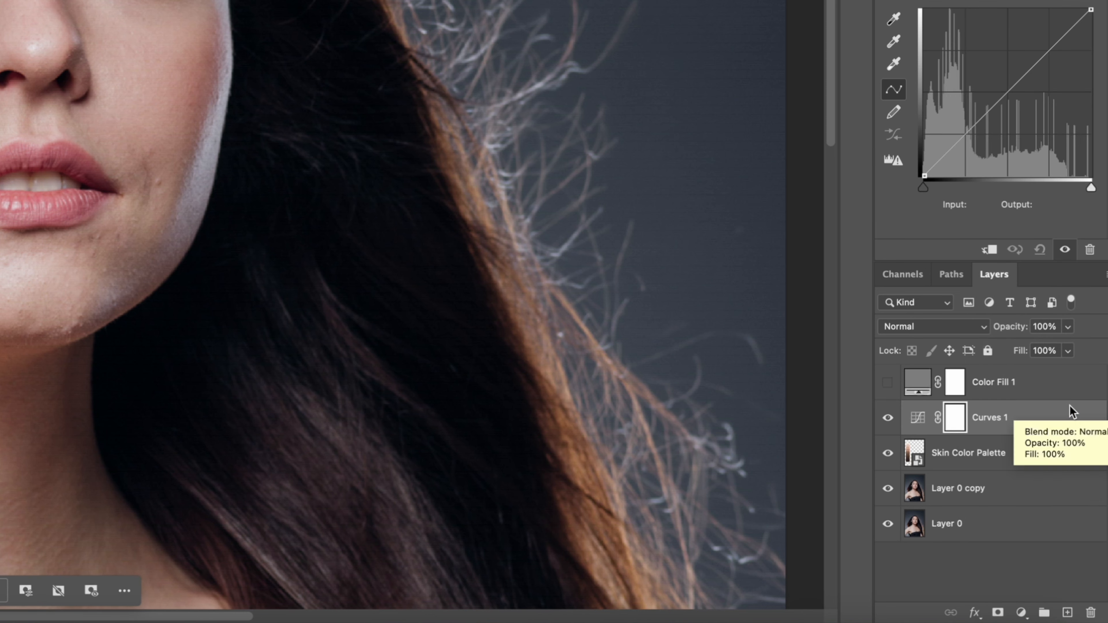
Open the Curves 1 settings, undock them beside the portrait and enlarge the panel to show the input and output fields
left_click(919, 420)
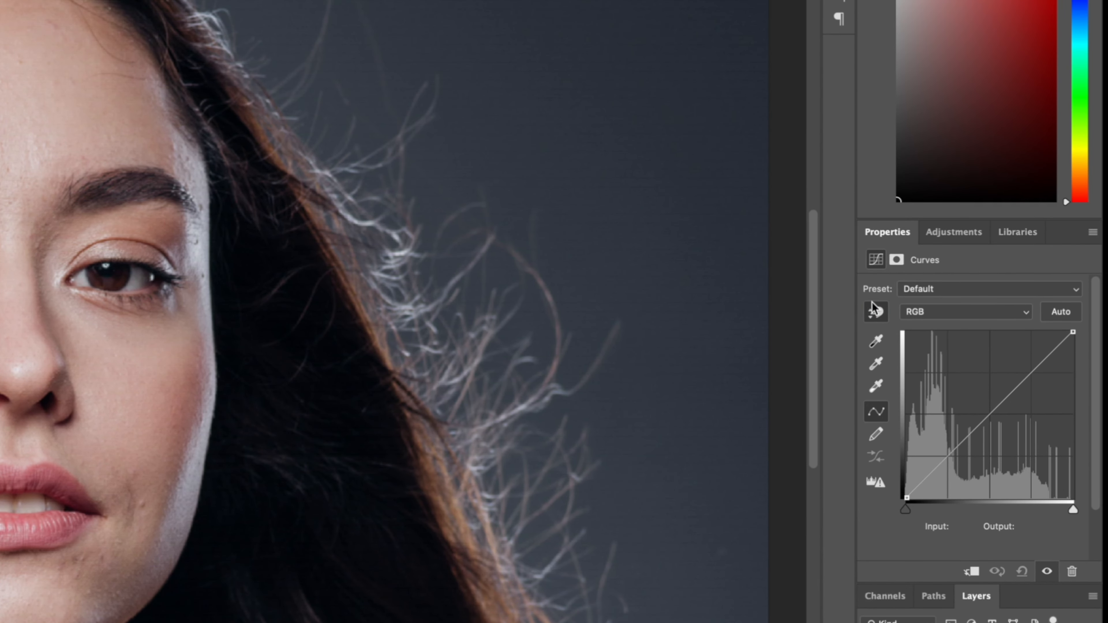
left_click_drag(899, 232, 421, 14)
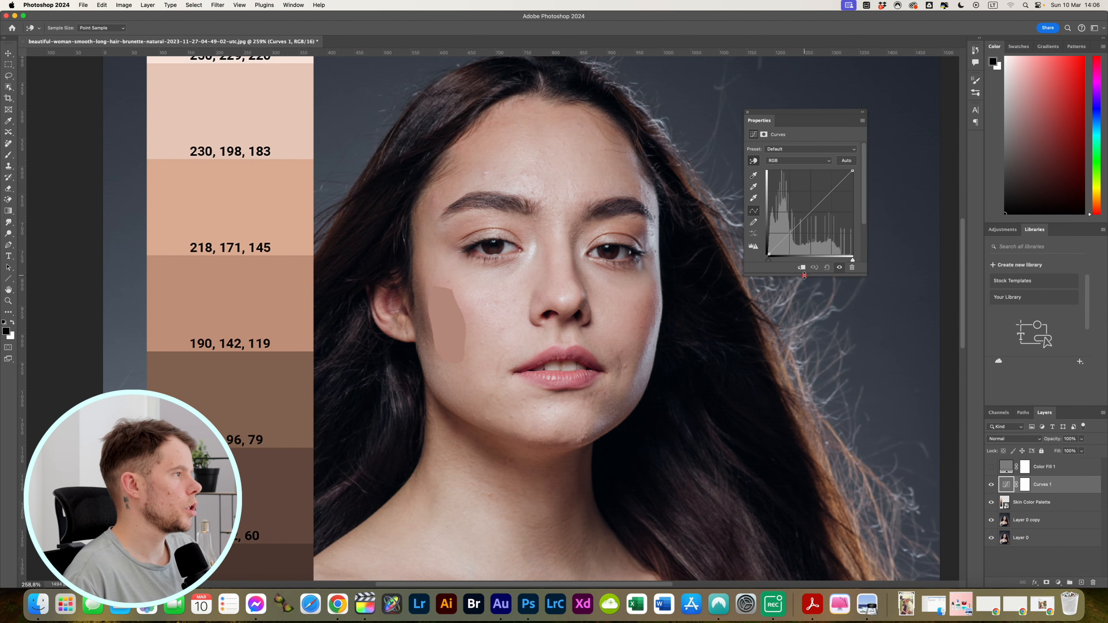
left_click_drag(499, 323, 499, 441)
left_click_drag(806, 335, 806, 337)
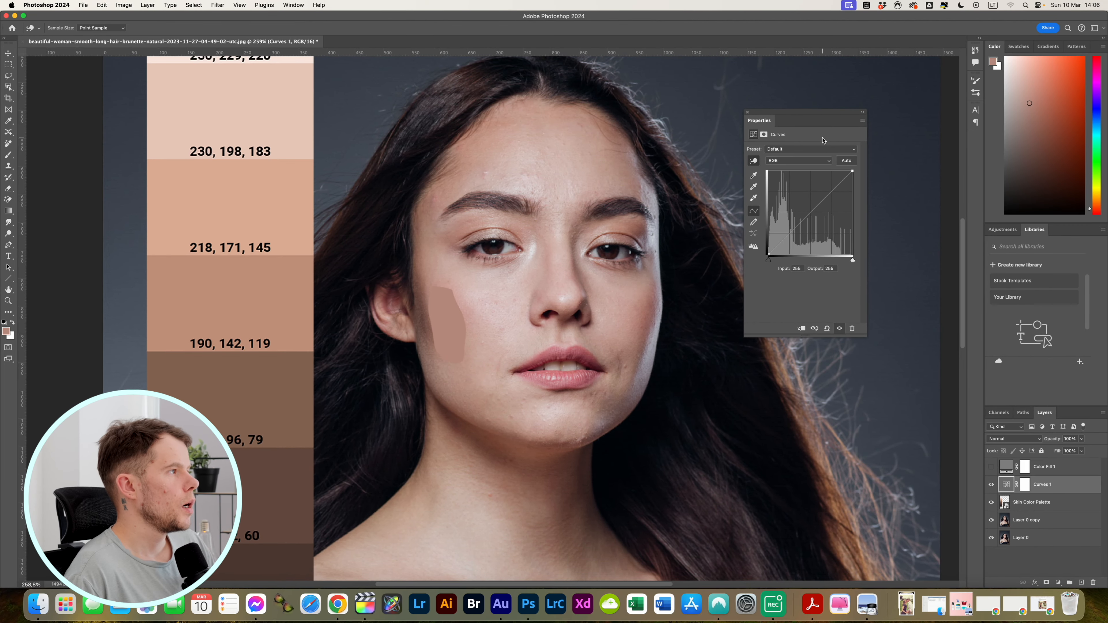
On the Red channel of the curve, set the output of the point at input 179 to 190
left_click(806, 161)
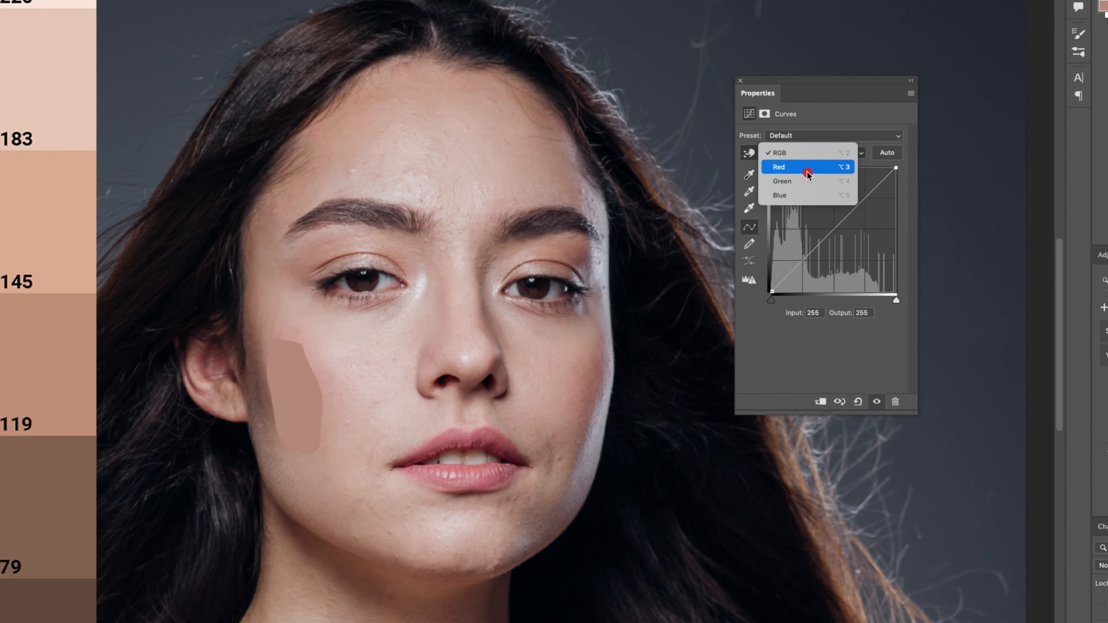
left_click(795, 171)
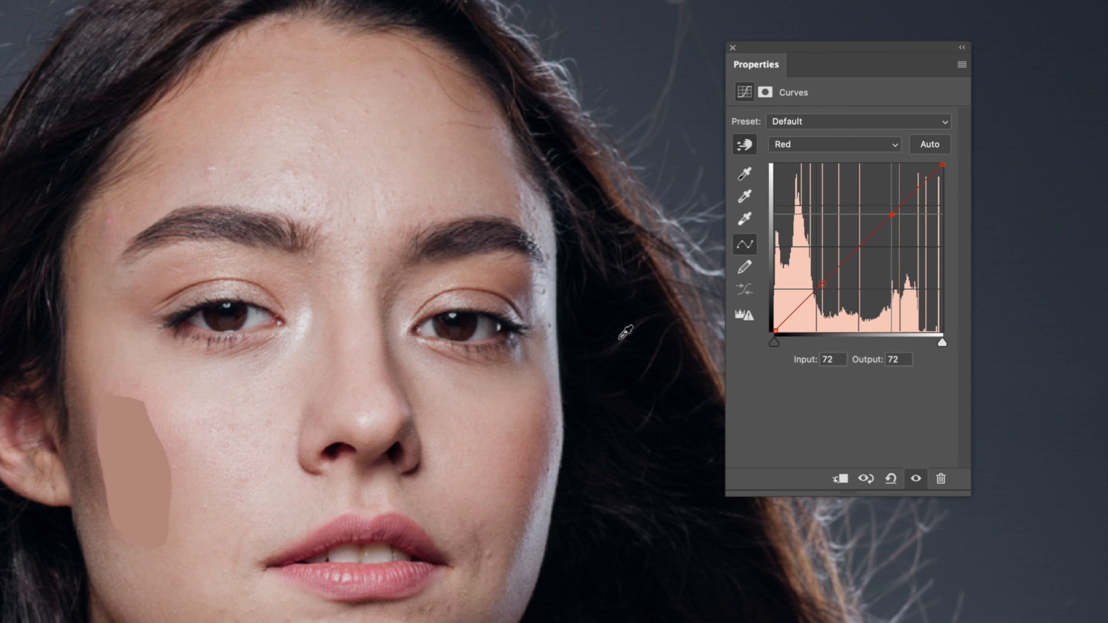
left_click(897, 359)
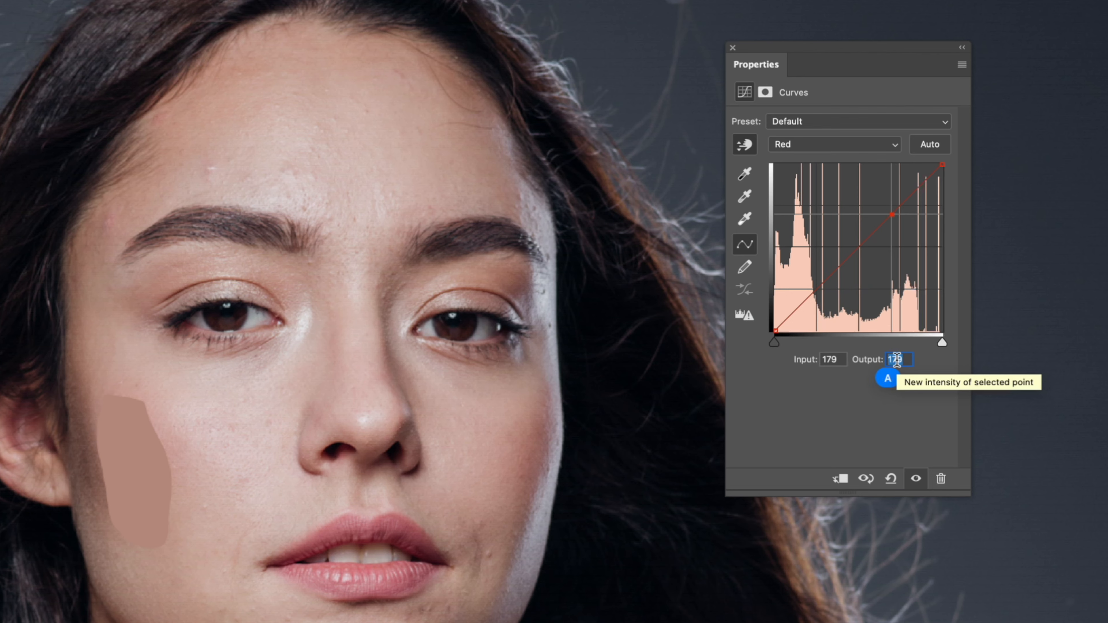
type("190")
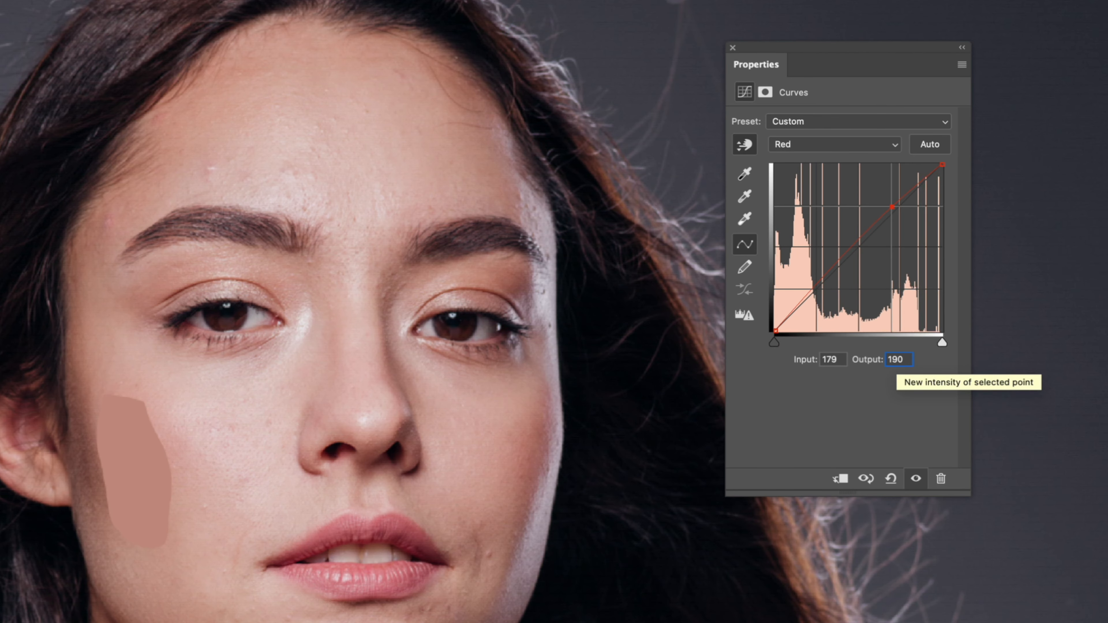
On the Green channel of the curve, set the output of the point at input 135 to 142
left_click(859, 145)
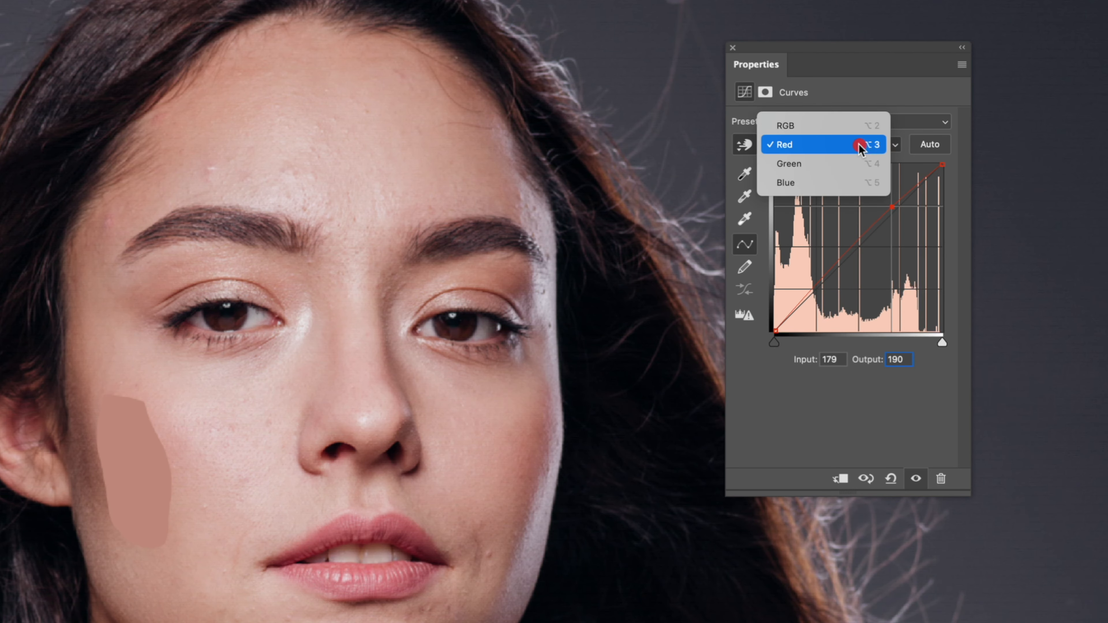
left_click(839, 172)
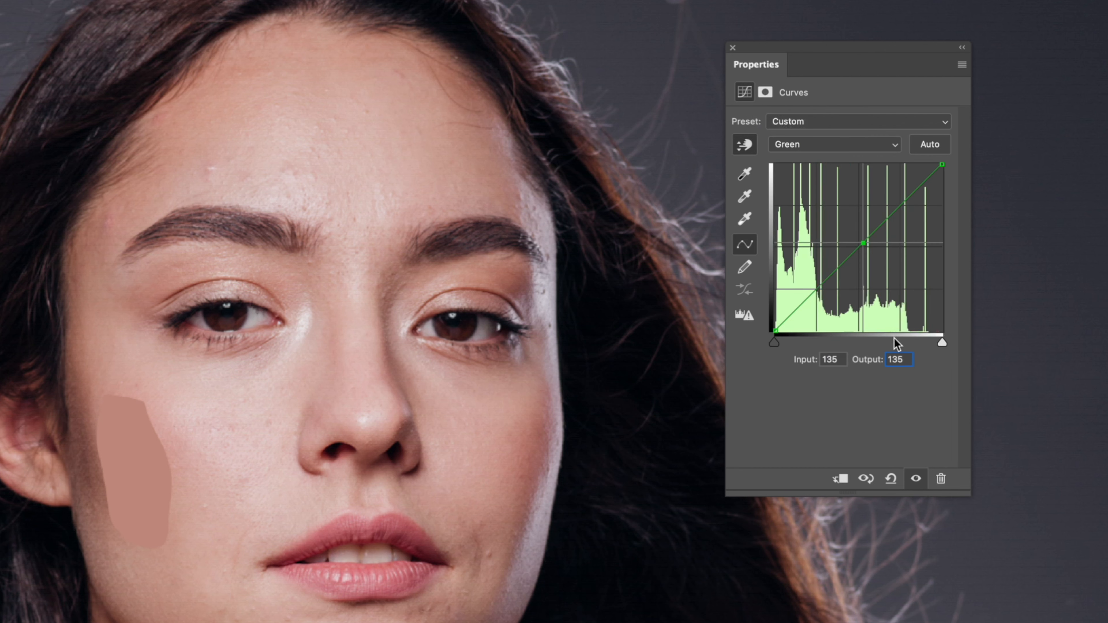
double_click(901, 359)
type("1")
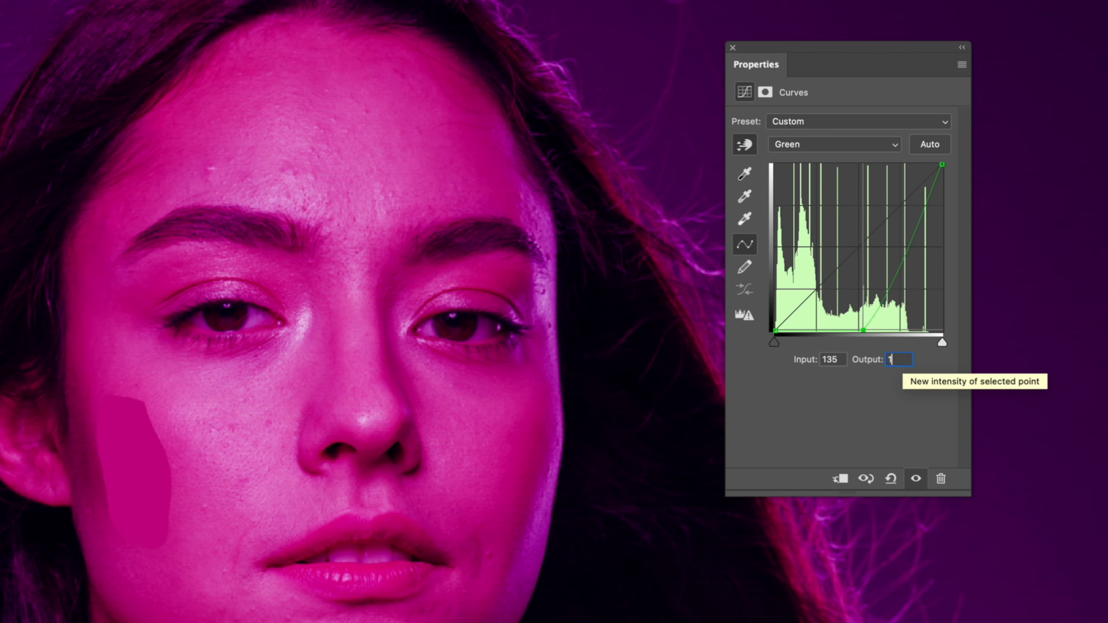
type("42")
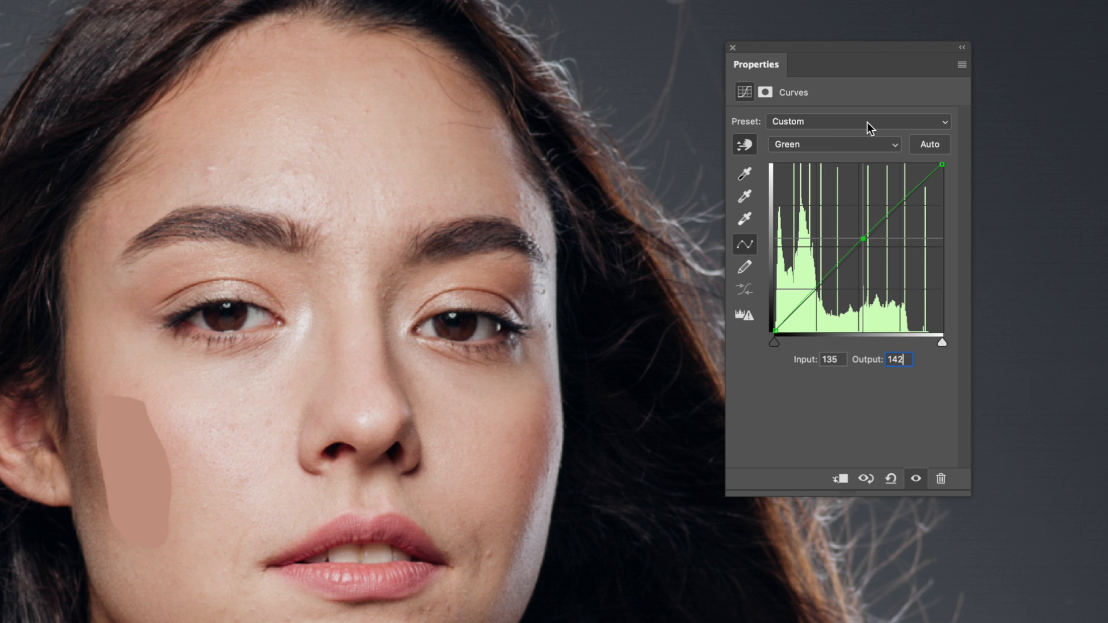
On the Blue channel of the curve, set the output of the point at input 123 to 119
left_click(871, 139)
left_click(845, 164)
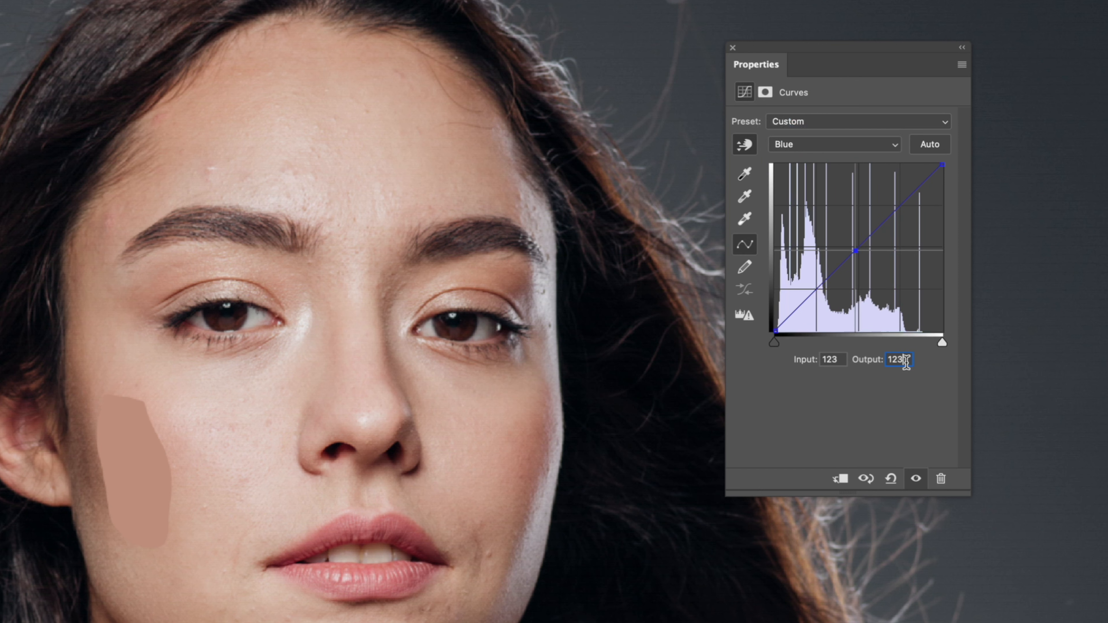
key("BackSpace")
key("BackSpace")
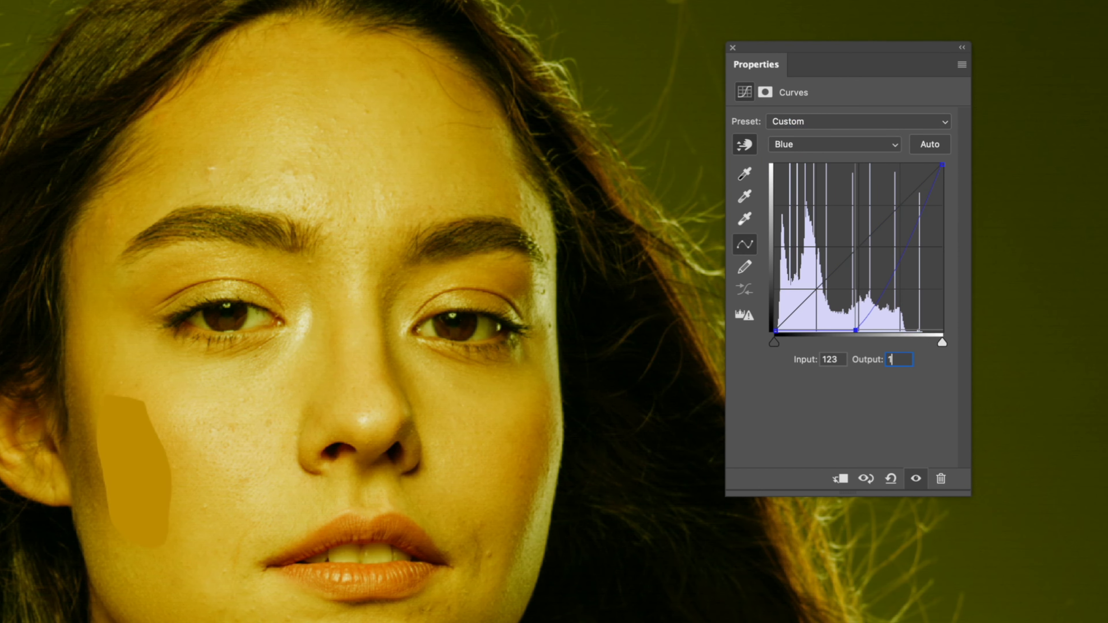
type("111")
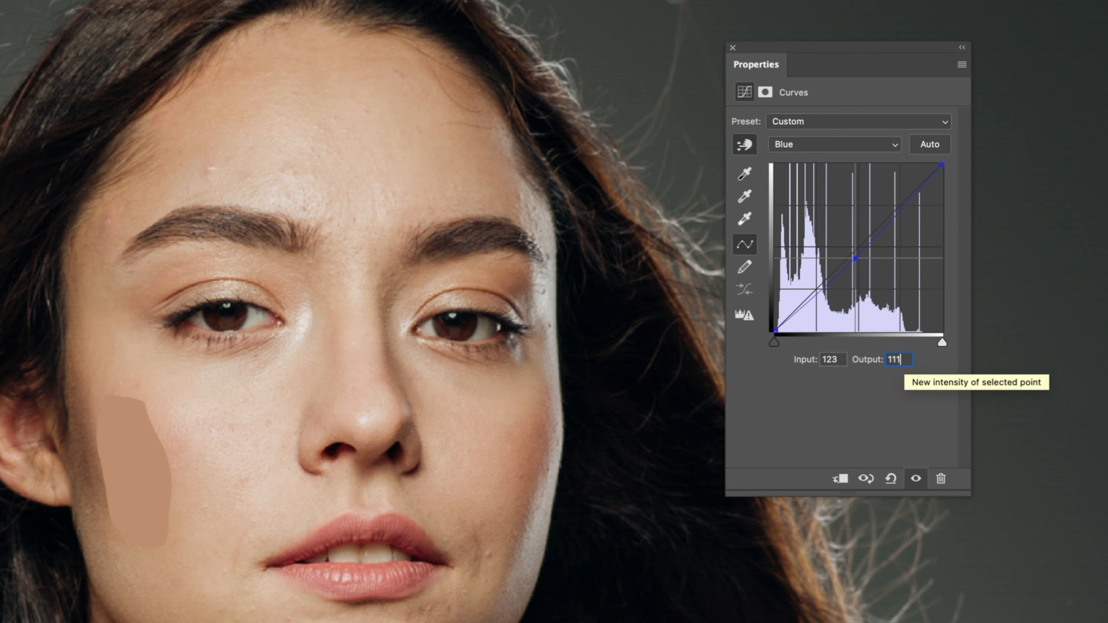
key("BackSpace")
type("9")
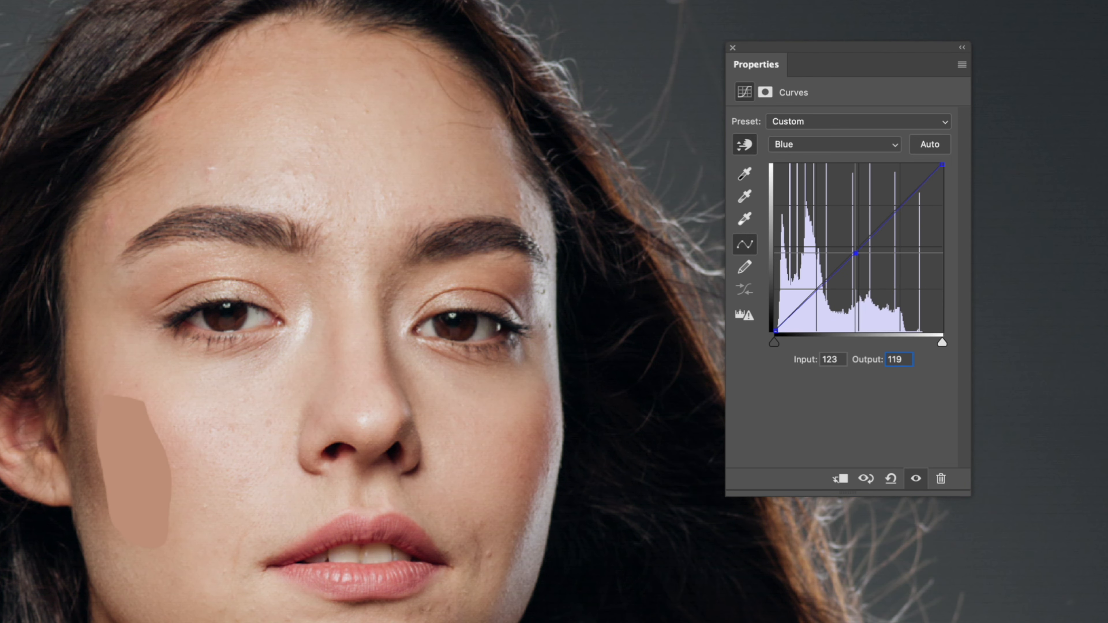
left_click(894, 387)
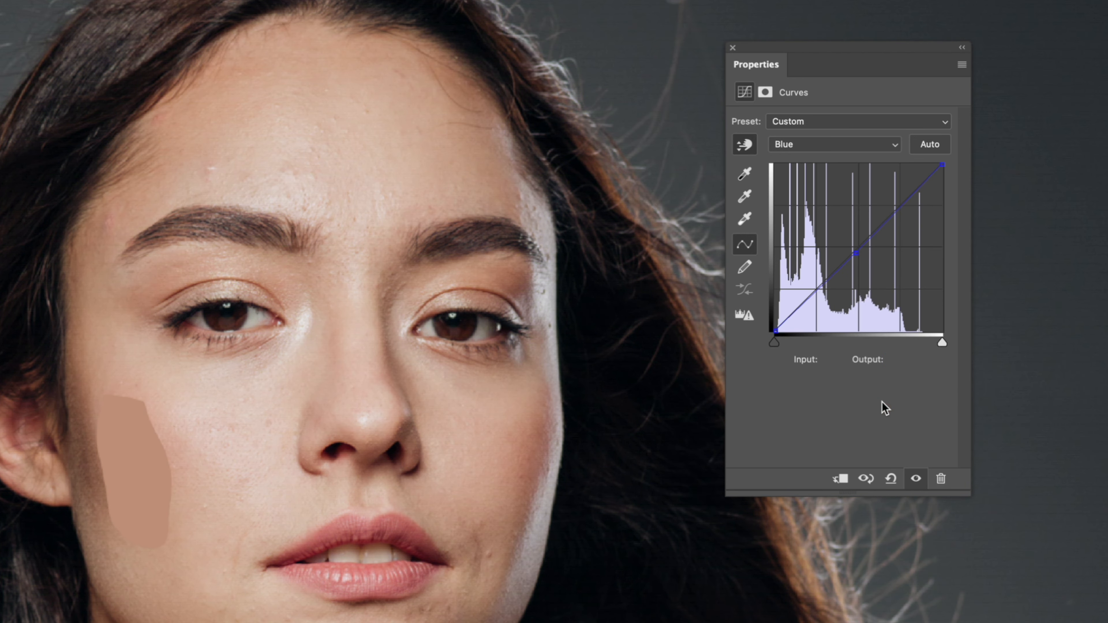
Close the Curves settings and hide the Skin Color Palette and Layer 0 copy layers
left_click(732, 47)
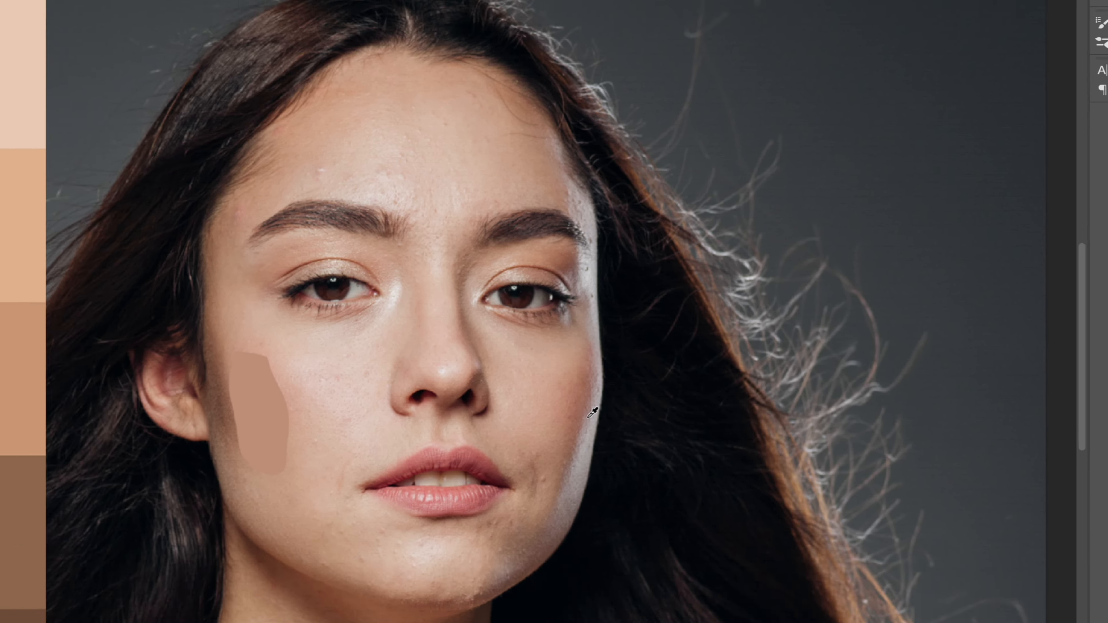
key("super+minus")
key("super+minus")
scroll(546, 476, "down", 1)
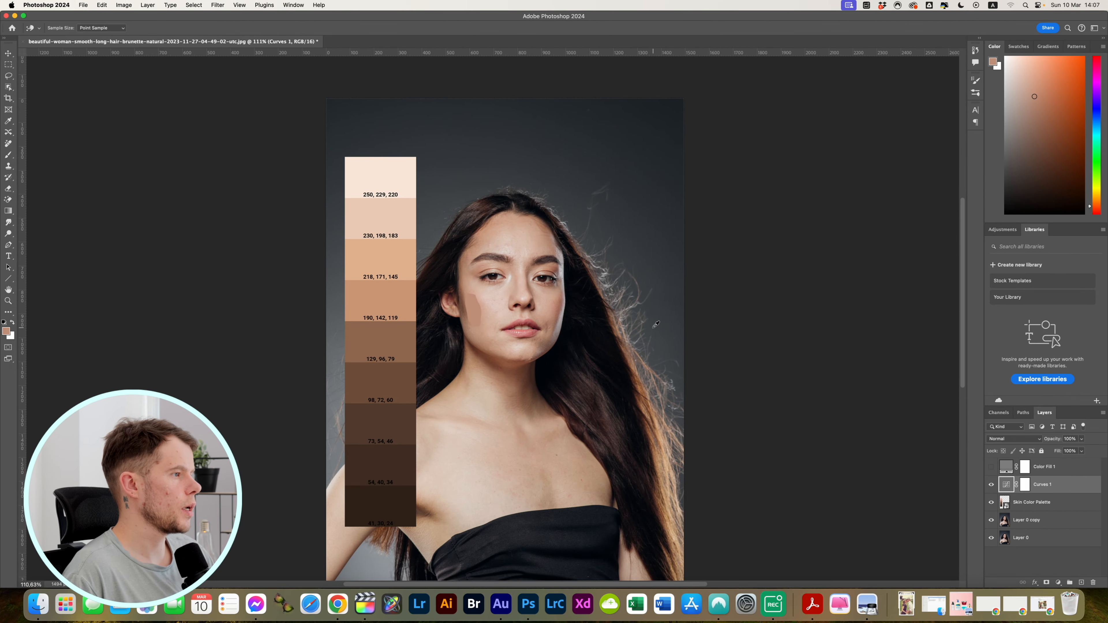
scroll(656, 324, "left", 2)
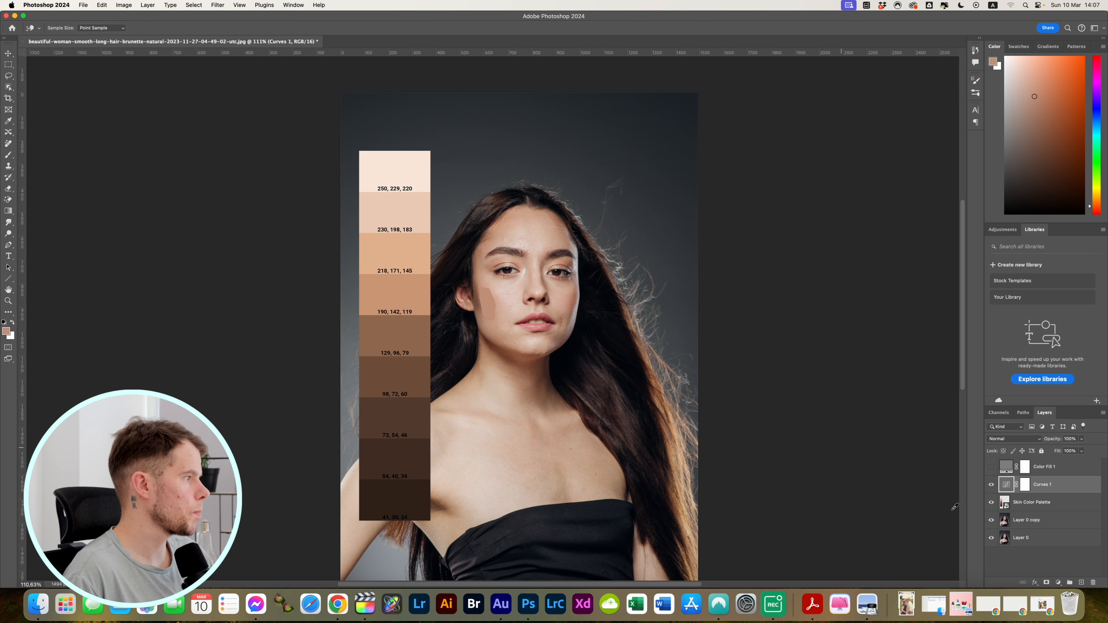
left_click(991, 503)
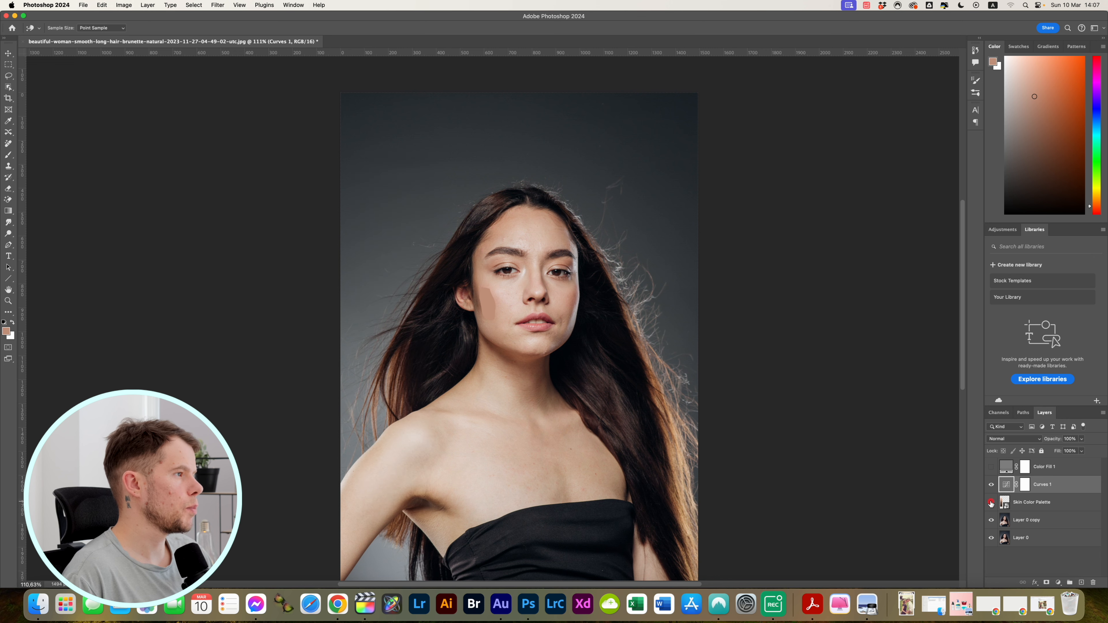
left_click(991, 520)
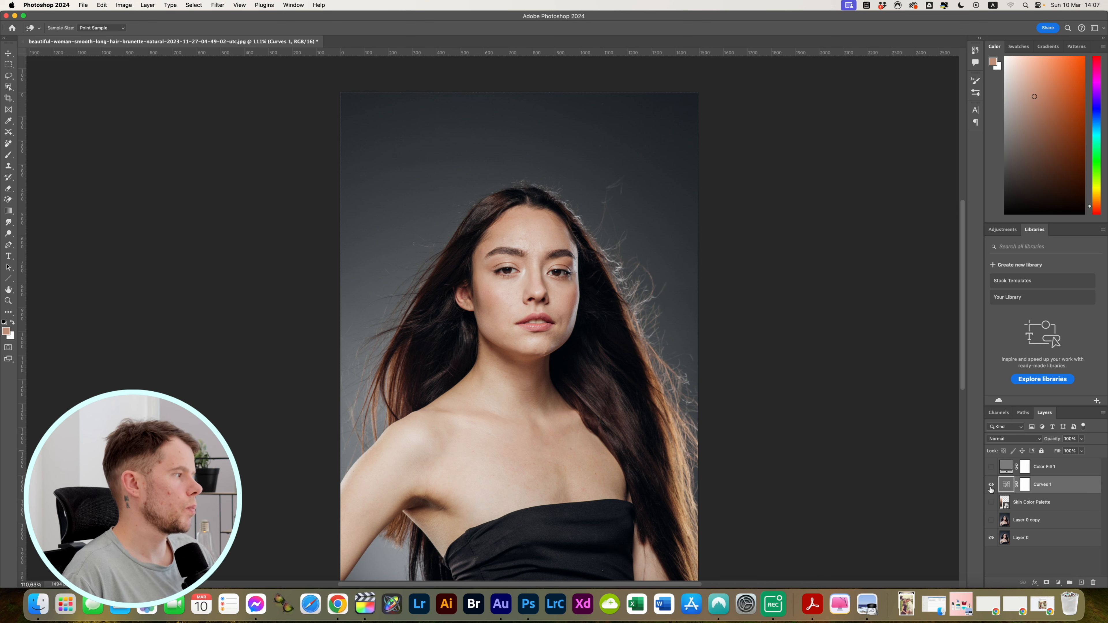
Compare the portrait with and without the Curves 1 adjustment
left_click(991, 485)
left_click(991, 485)
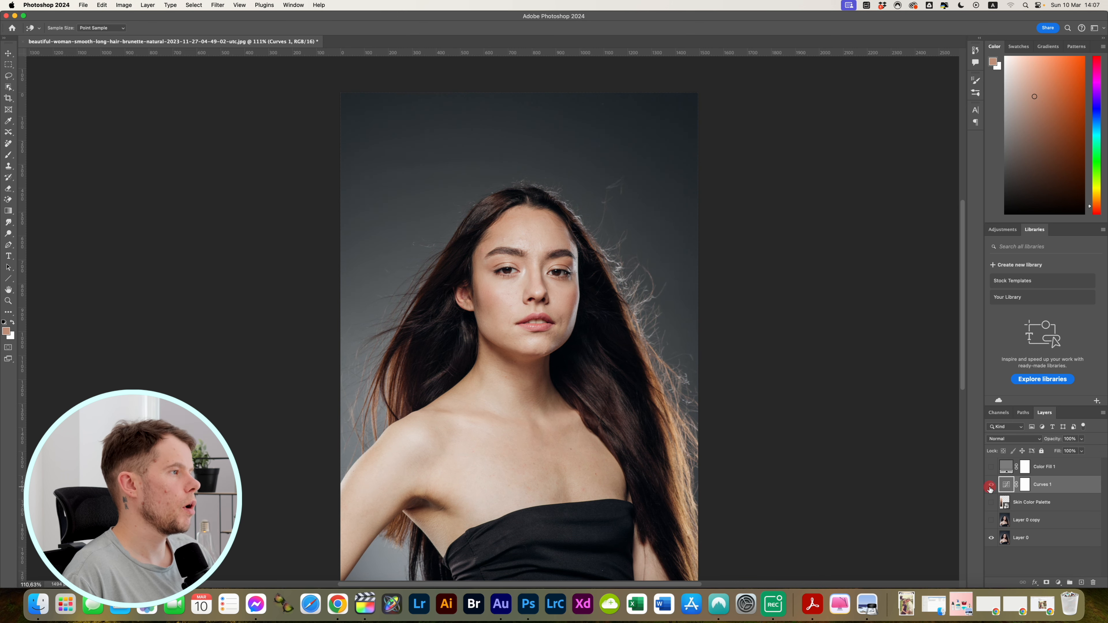
left_click(990, 485)
left_click(991, 485)
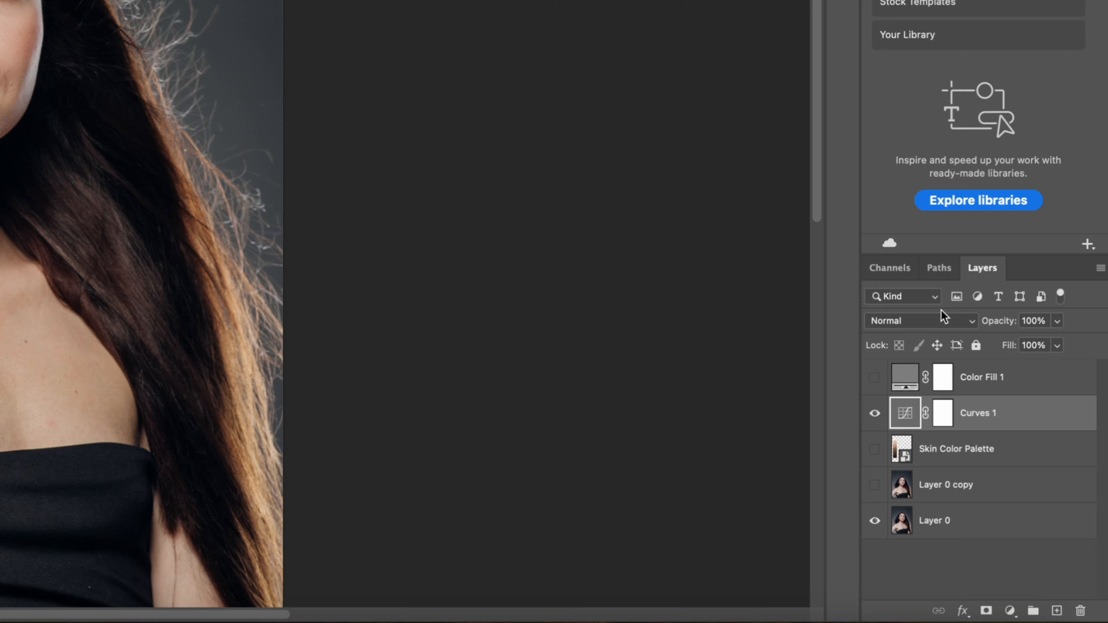
Set the Curves 1 layer's blend mode to Color and its opacity to 70%
left_click(935, 321)
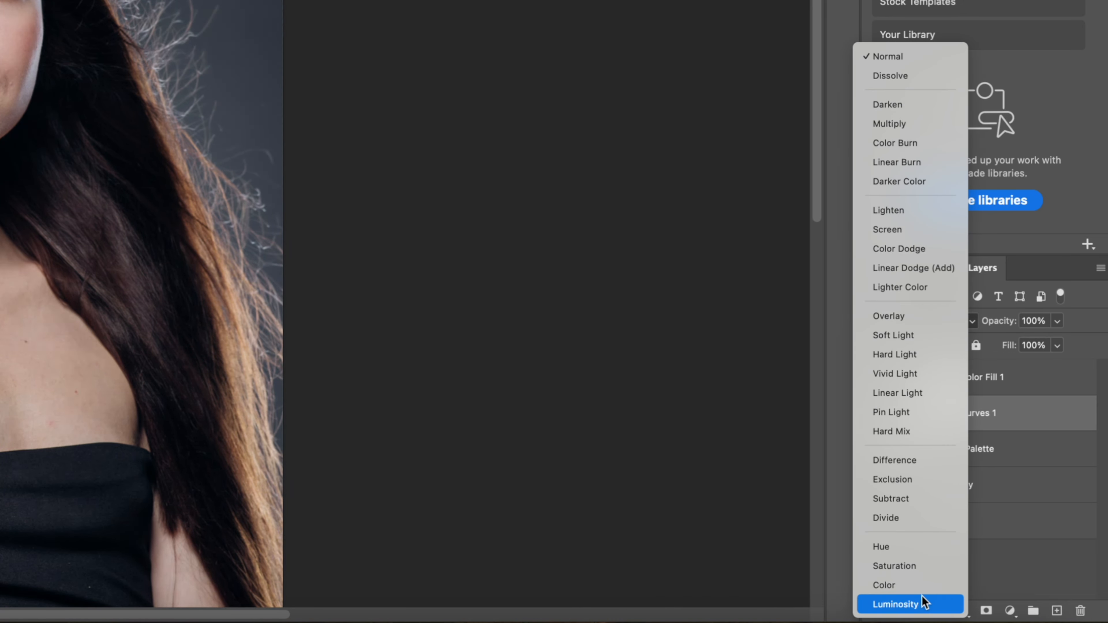
left_click(921, 585)
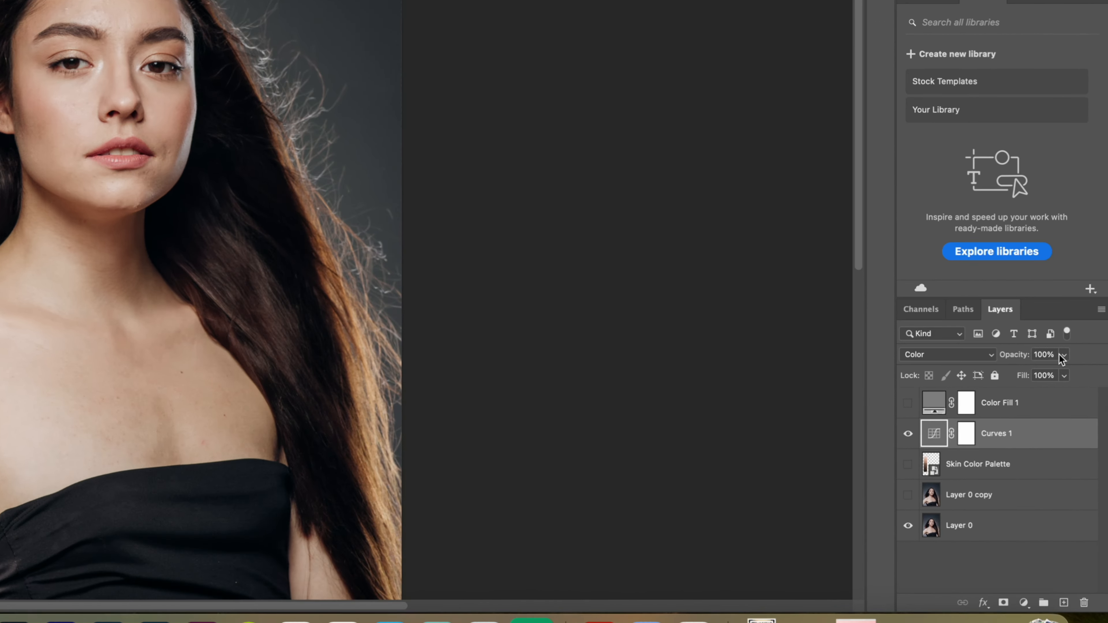
left_click(1081, 438)
left_click_drag(1057, 343, 1033, 342)
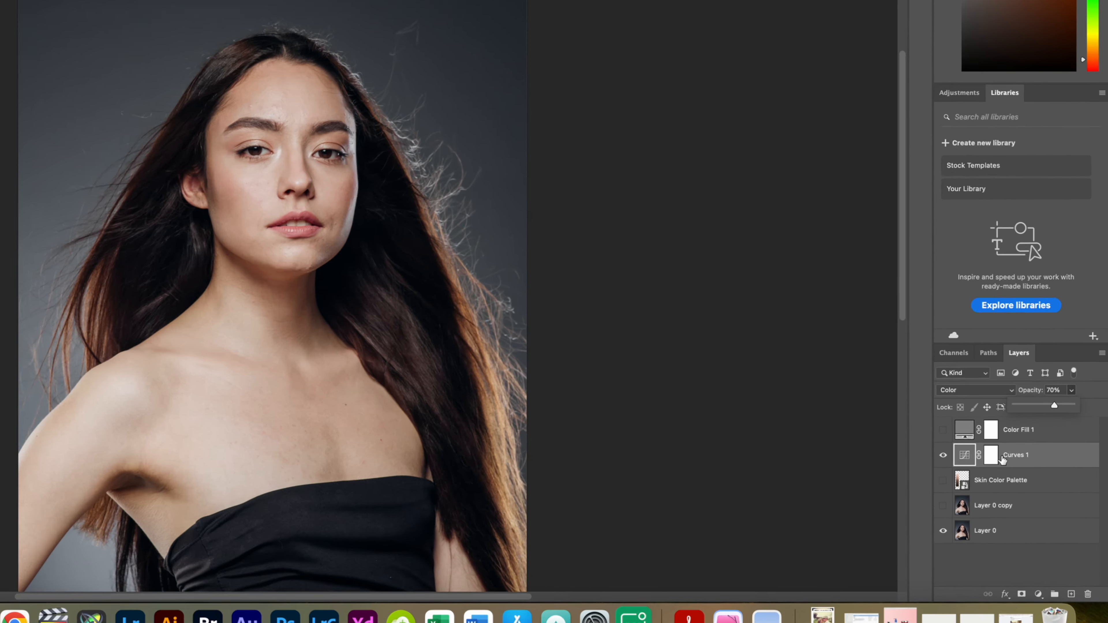
Invert the Curves 1 layer mask to black
left_click(1025, 485)
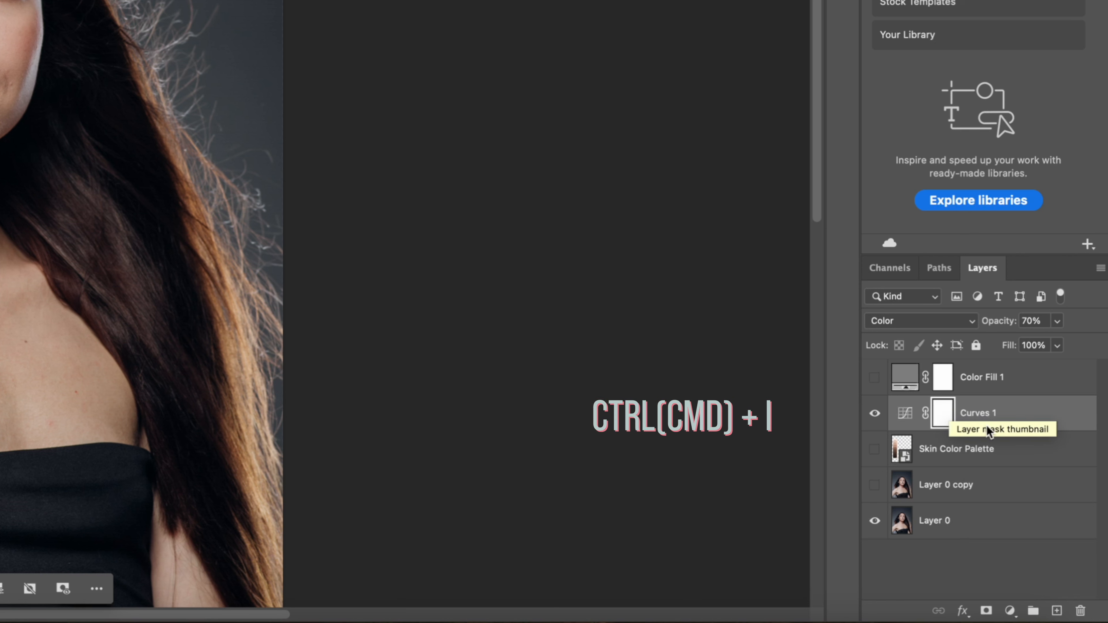
key("ctrl+i")
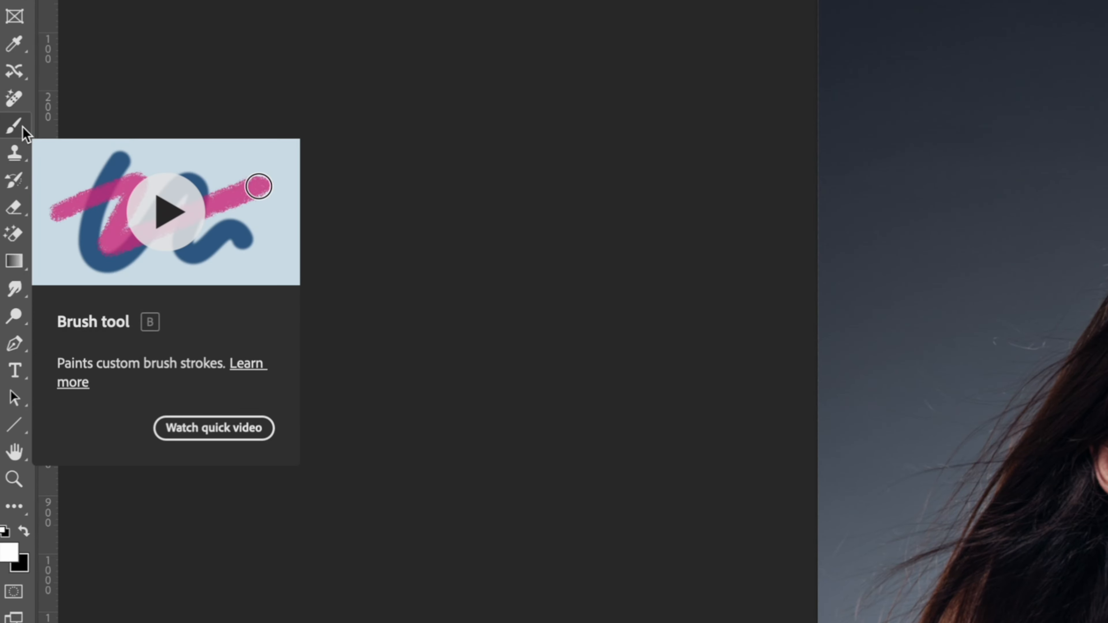
Choose the Brush tool and set it to a soft round brush of 316 px with 0% hardness
left_click(19, 128)
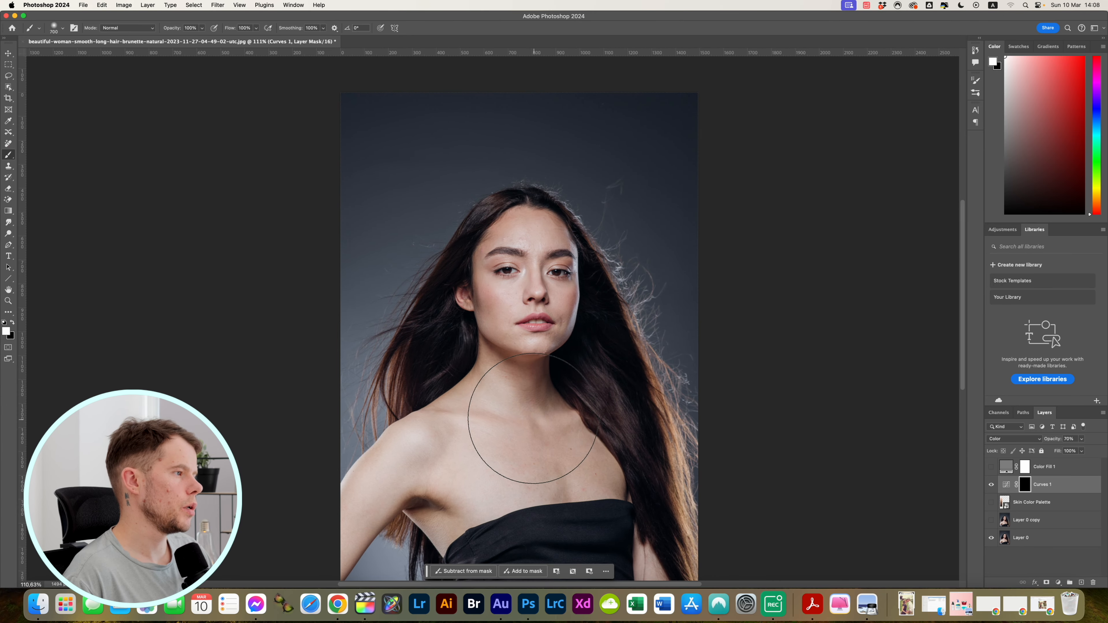
right_click(530, 410)
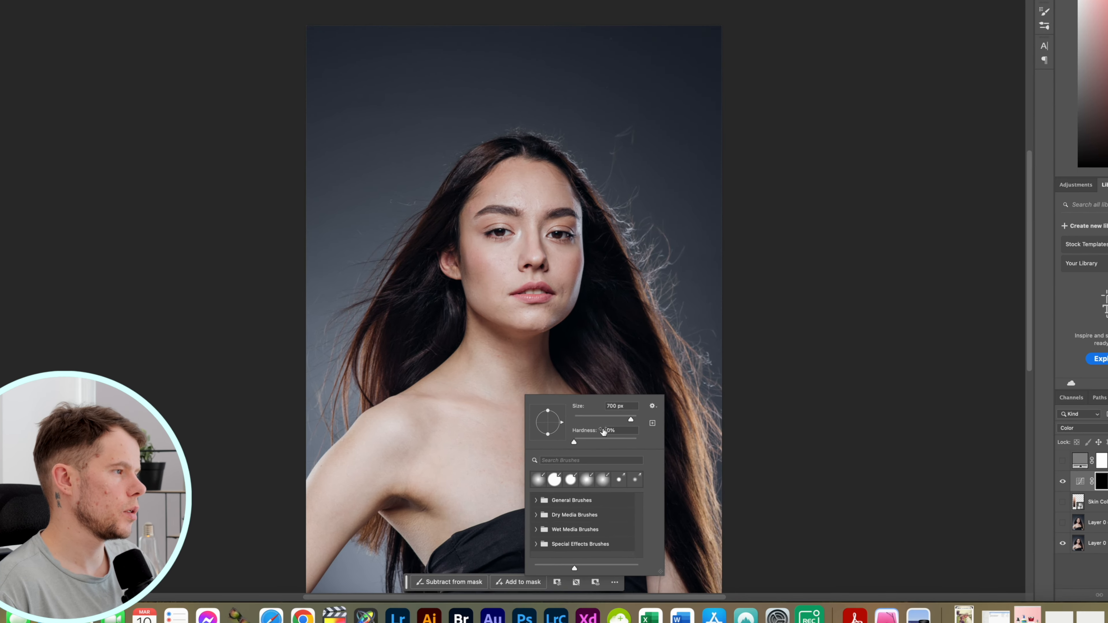
mouse_move(630, 419)
left_mouse_down()
mouse_move(609, 420)
mouse_move(621, 419)
left_mouse_up()
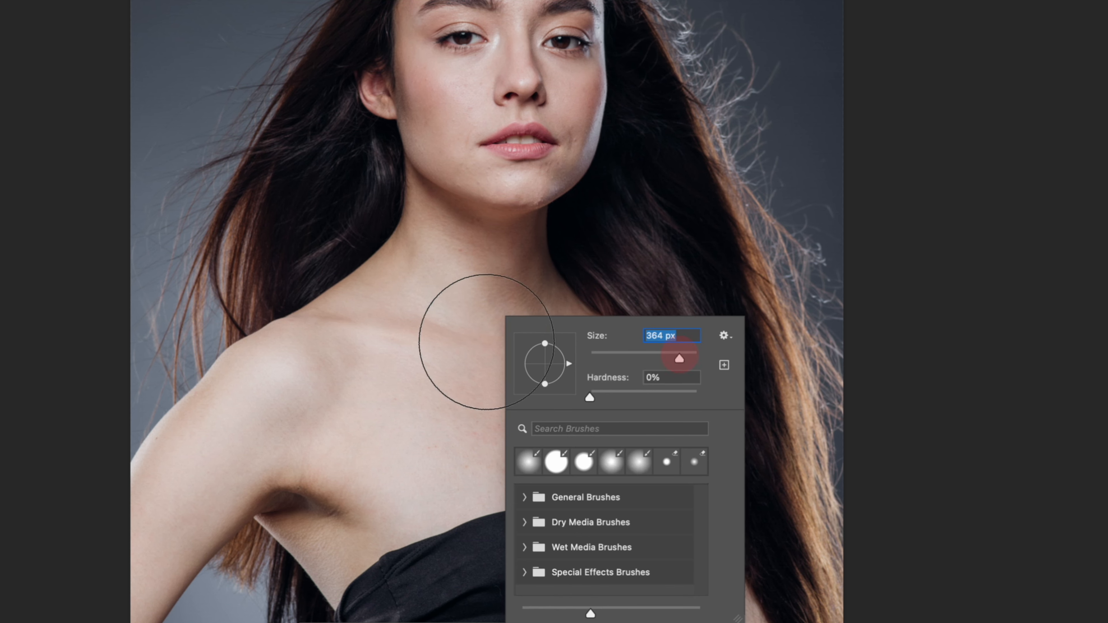
left_click_drag(679, 360, 674, 361)
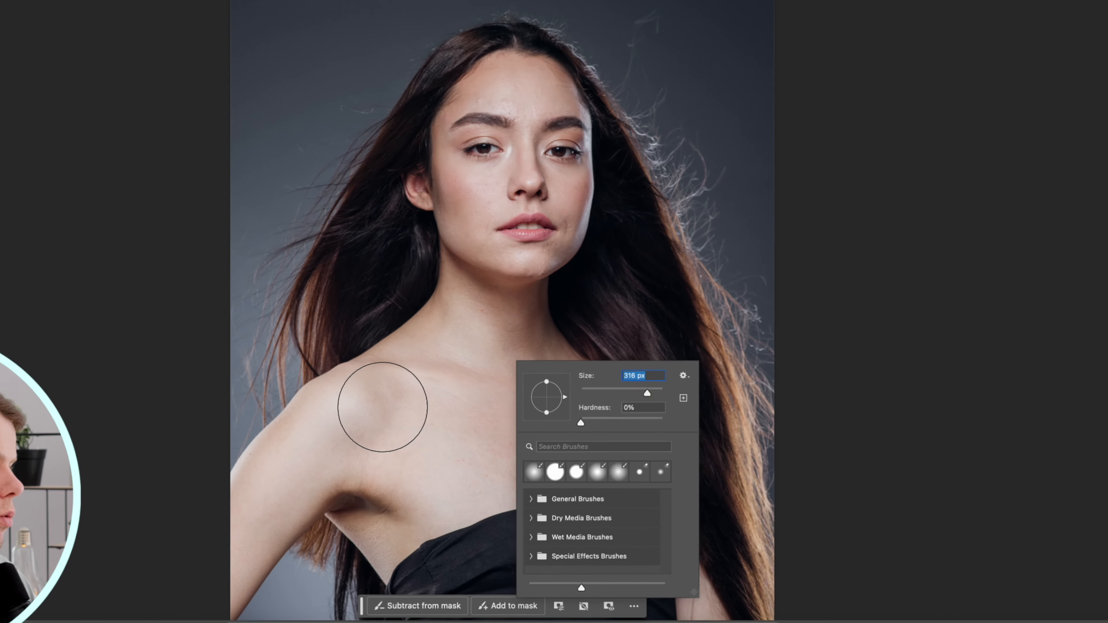
left_click(432, 346)
Paint white on the Curves 1 mask over the shoulders, chest, neck and face to reveal the skin correction
mouse_move(489, 437)
left_mouse_down()
mouse_move(548, 482)
mouse_move(513, 460)
mouse_move(477, 470)
mouse_move(555, 446)
left_mouse_up()
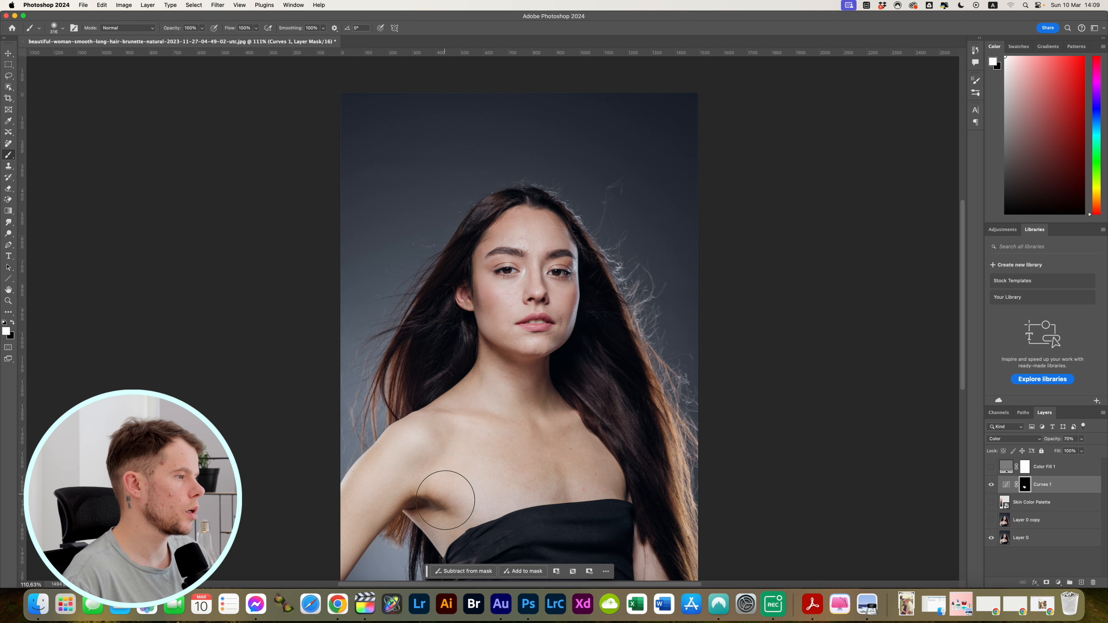
left_click_drag(564, 450, 492, 364)
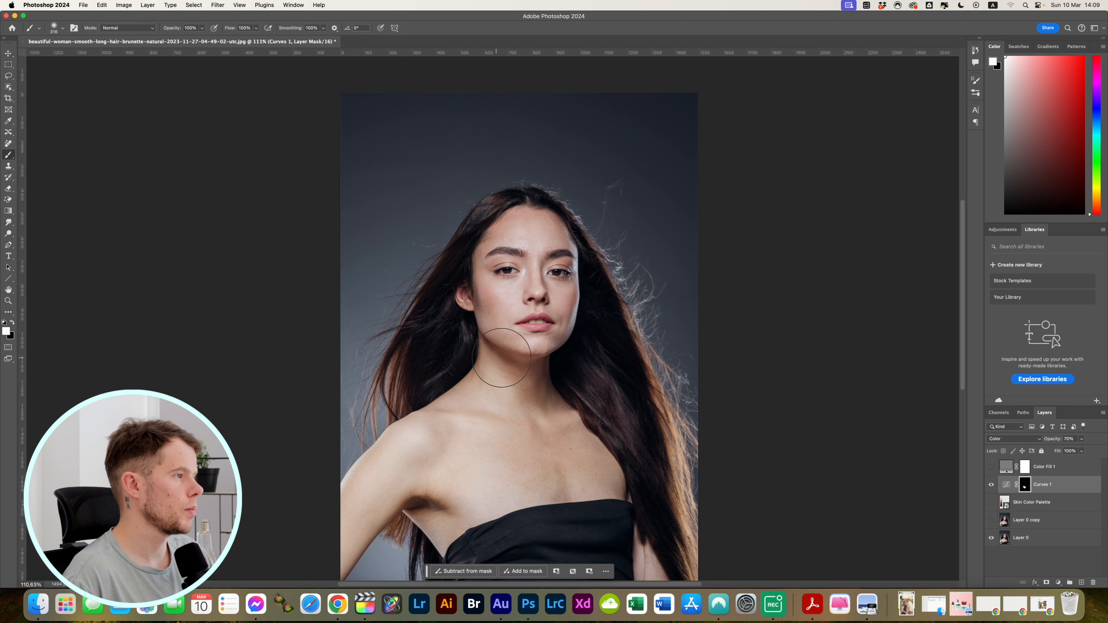
scroll(531, 327, "up", 8)
left_click(541, 307)
mouse_move(509, 295)
left_mouse_down()
mouse_move(639, 313)
mouse_move(618, 305)
mouse_move(574, 189)
mouse_move(592, 355)
left_mouse_up()
Reduce the brush size and paint white on the mask over the remaining facial skin, including the forehead, cheeks and jawline
right_click(592, 353)
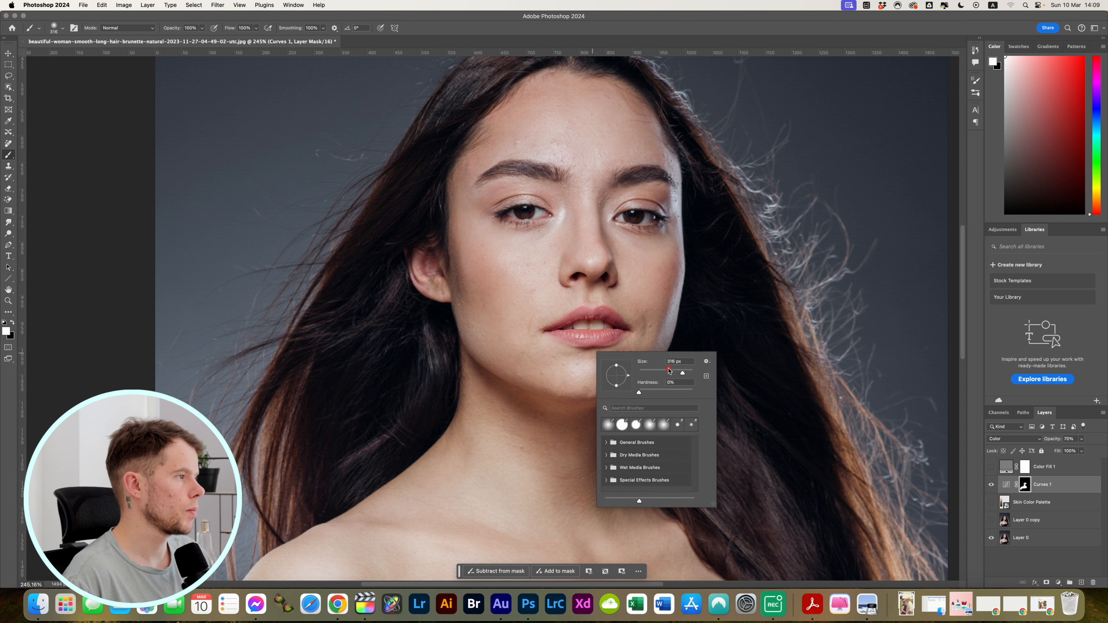
left_click(568, 153)
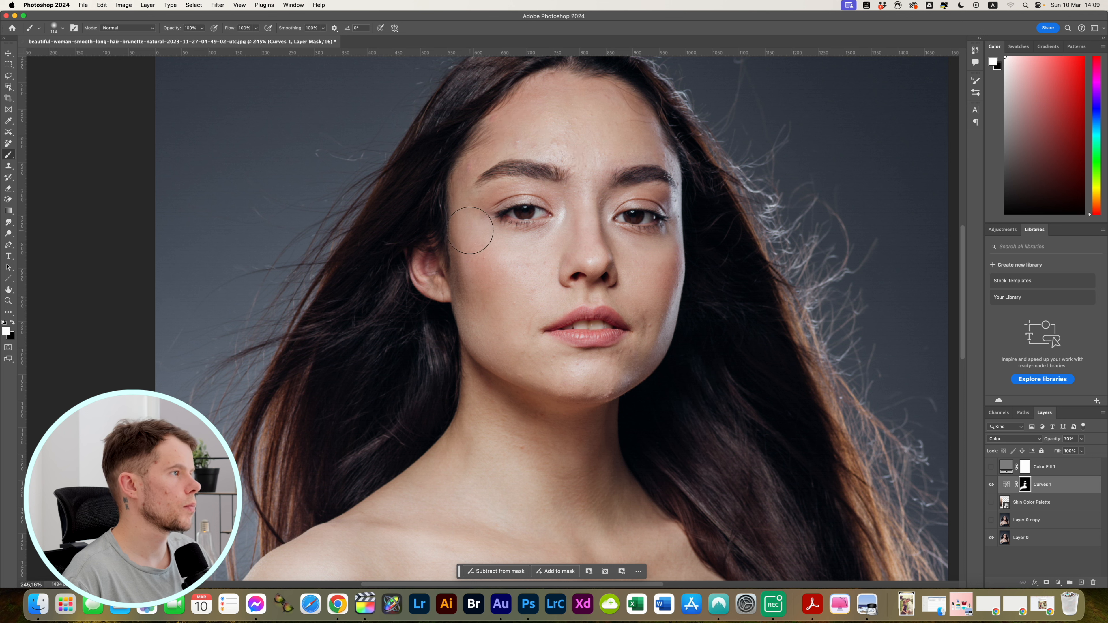
left_click(552, 251)
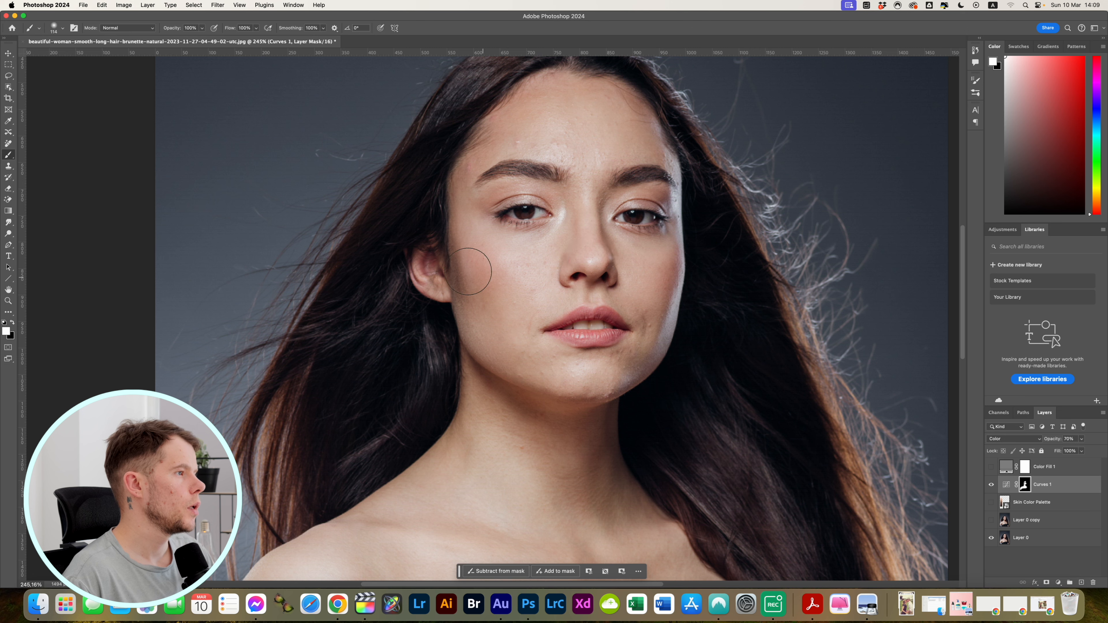
left_click_drag(475, 305, 611, 384)
mouse_move(611, 384)
left_mouse_down()
mouse_move(561, 388)
mouse_move(634, 350)
mouse_move(657, 387)
left_mouse_up()
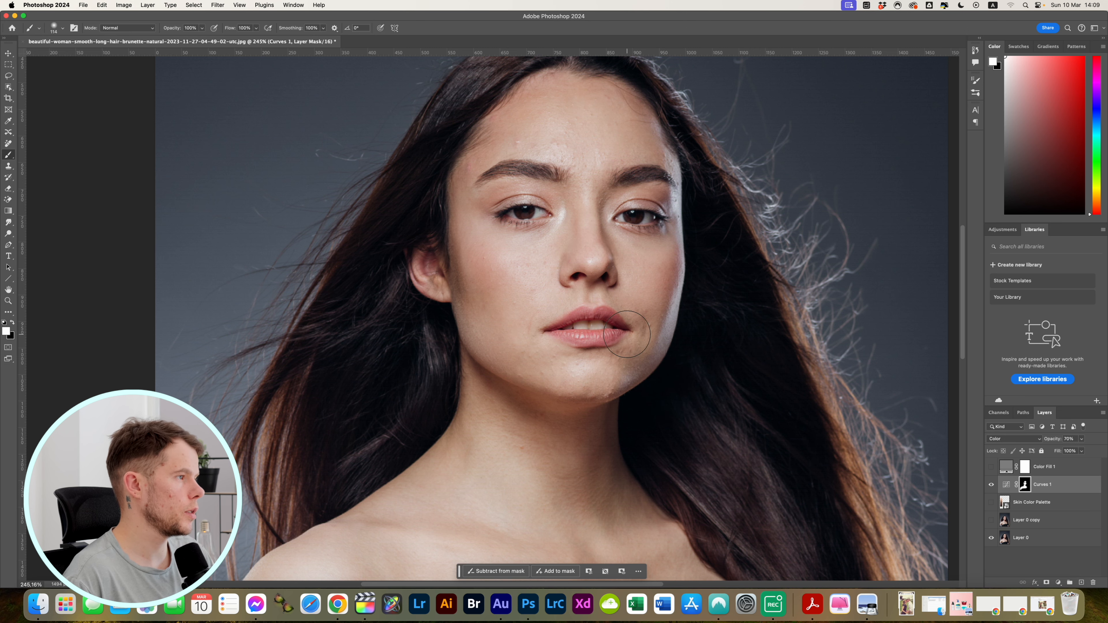
Switch to a much smaller soft brush with black as the foreground color and mask the correction off the teeth
scroll(626, 335, "up", 6)
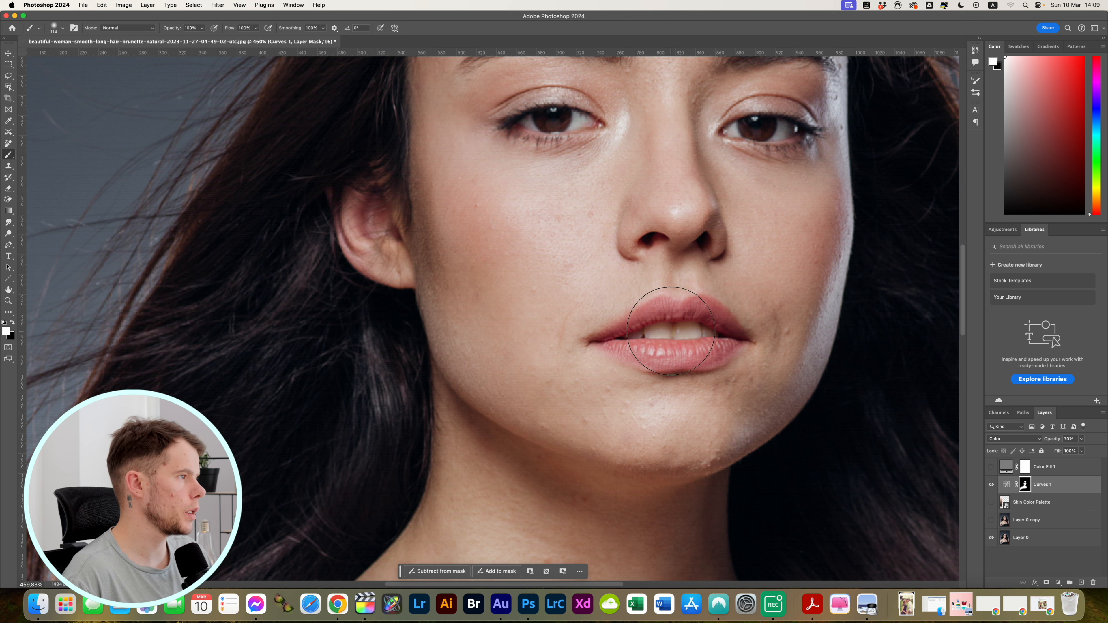
right_click(671, 333)
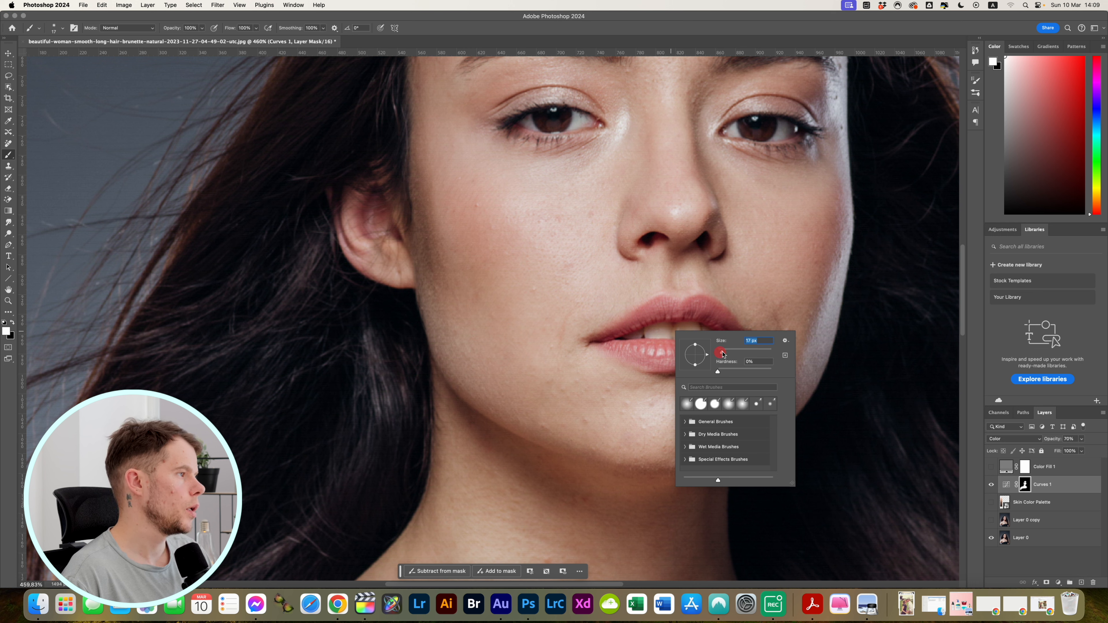
left_click(660, 332)
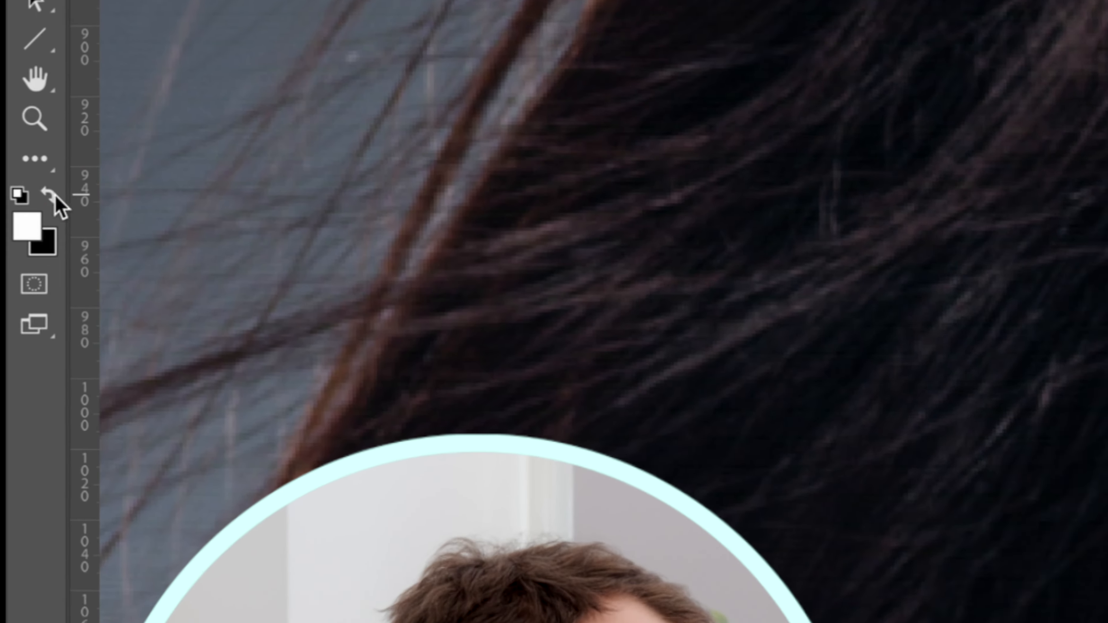
left_click(12, 323)
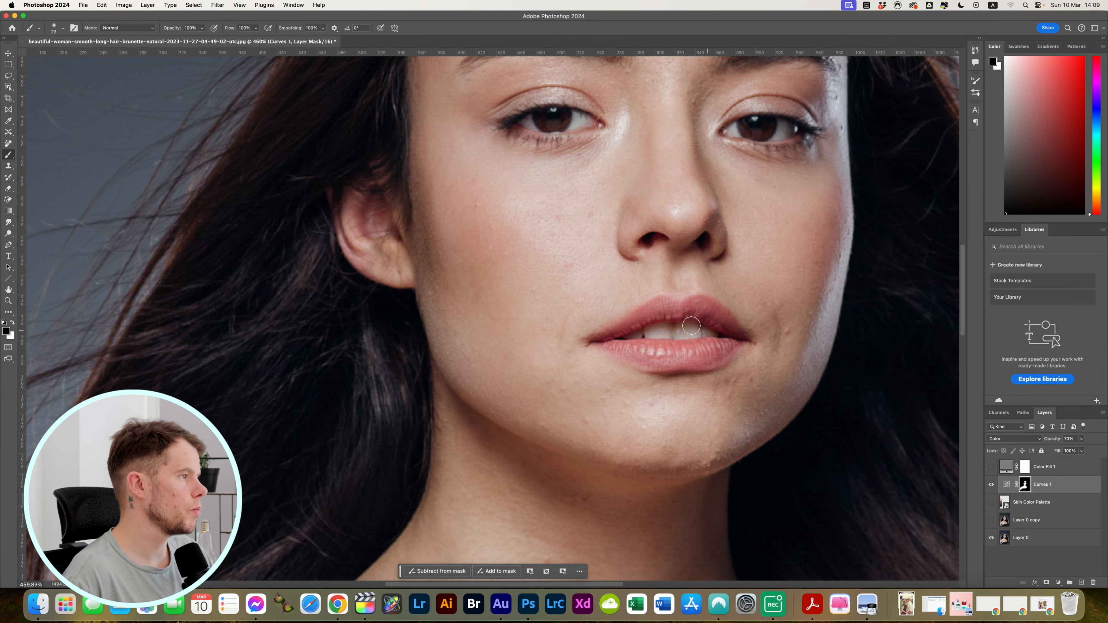
key("super+0")
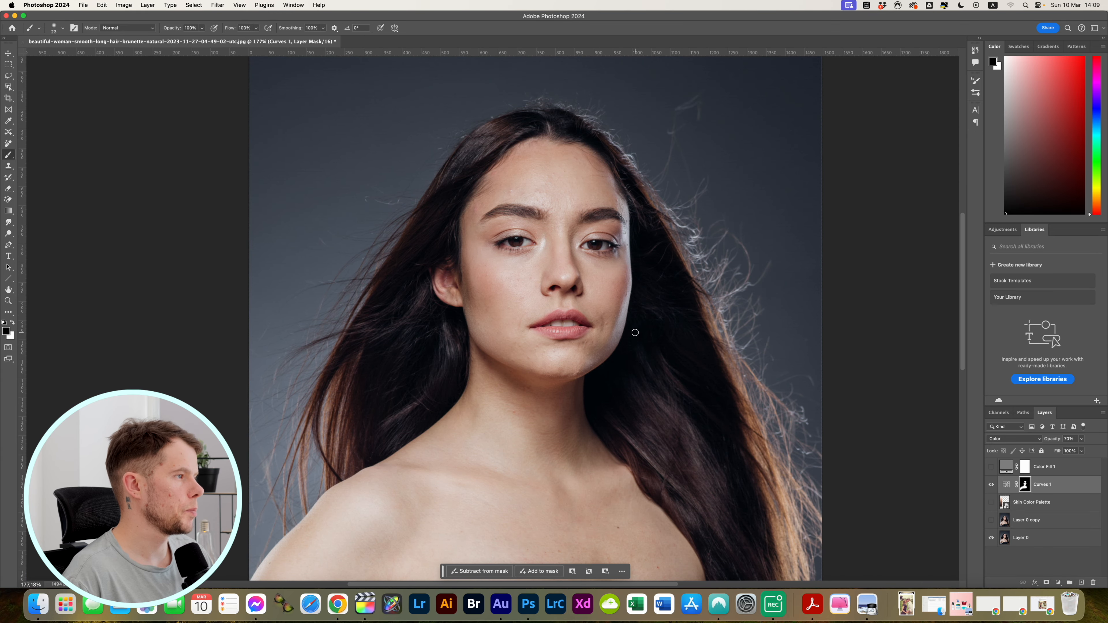
Raise the Curves 1 layer's opacity to about 84% and hide the layer to compare the portrait without the correction
scroll(635, 332, "down", 3)
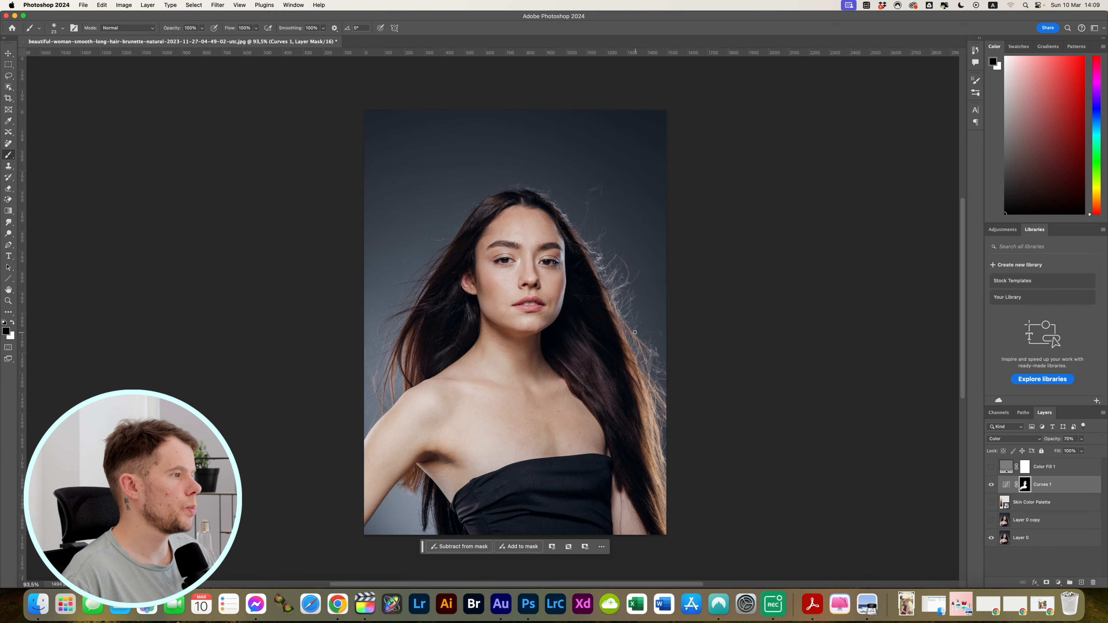
scroll(635, 332, "up", 1)
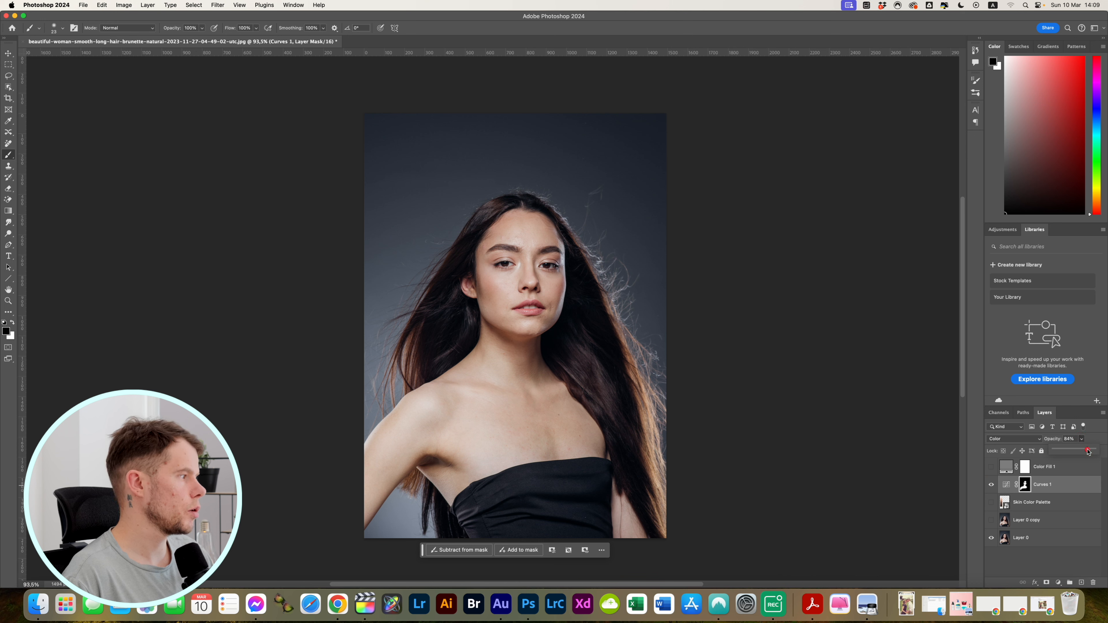
left_click(991, 488)
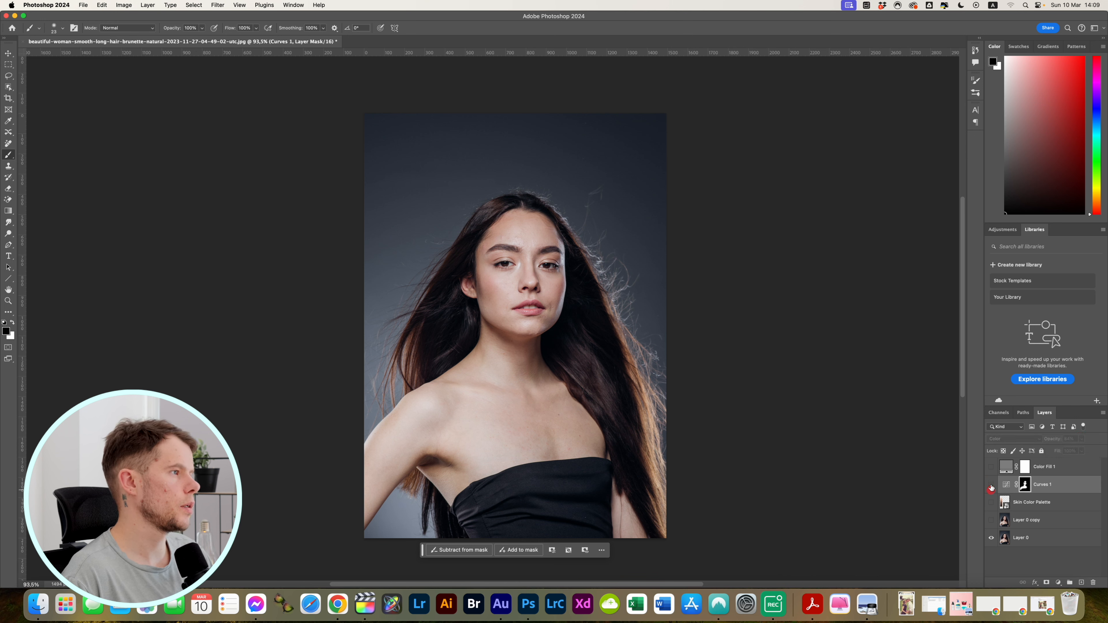